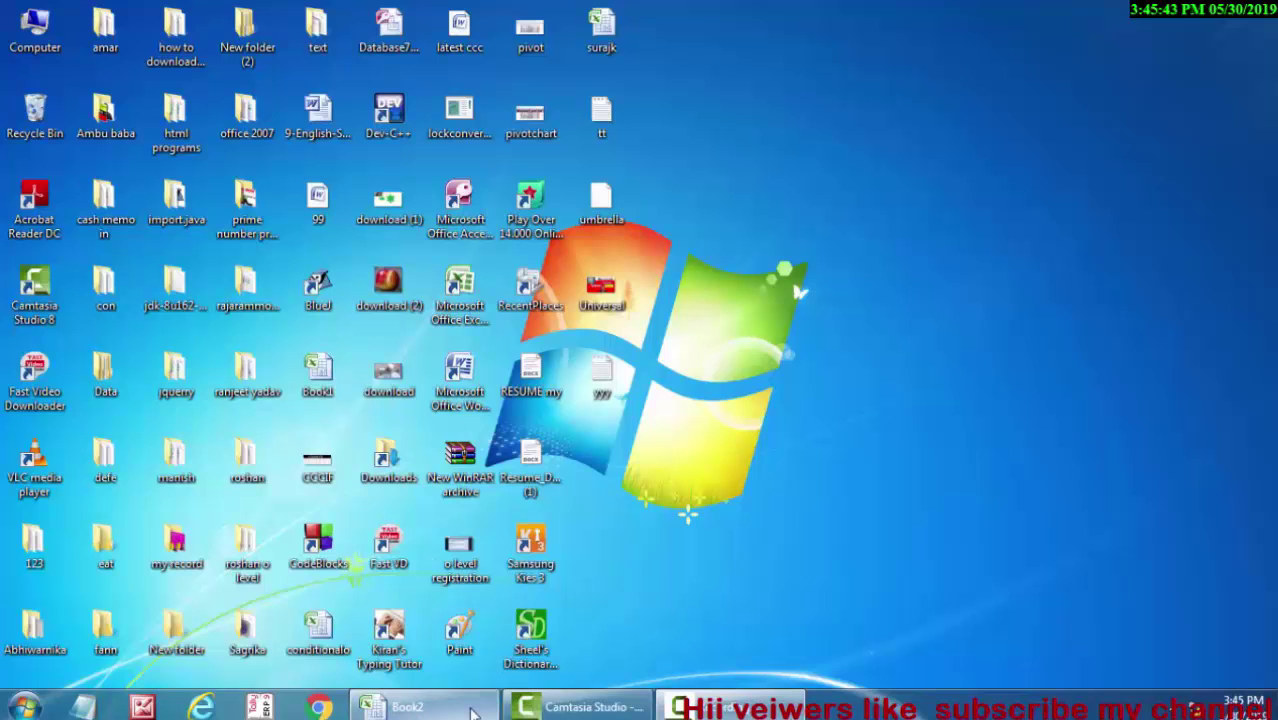
- Refresh the desktop twice from its right-click menu
right_click(854, 240)
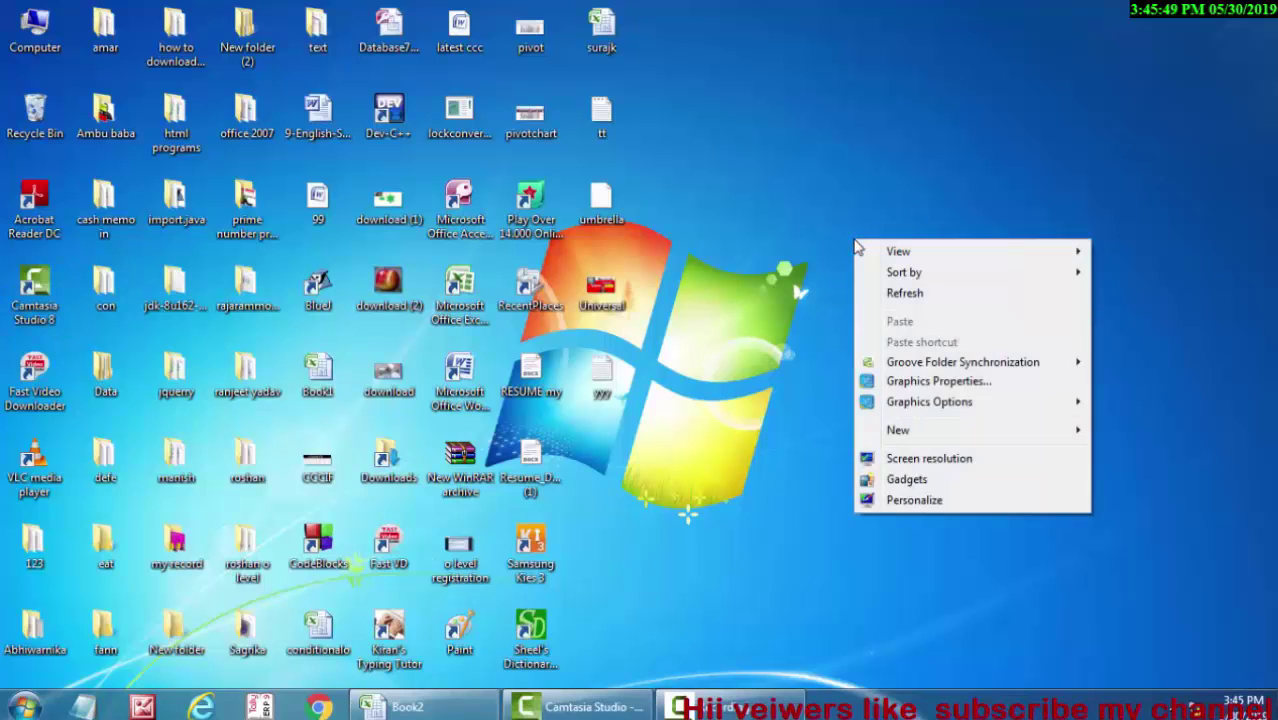
click(885, 293)
right_click(884, 290)
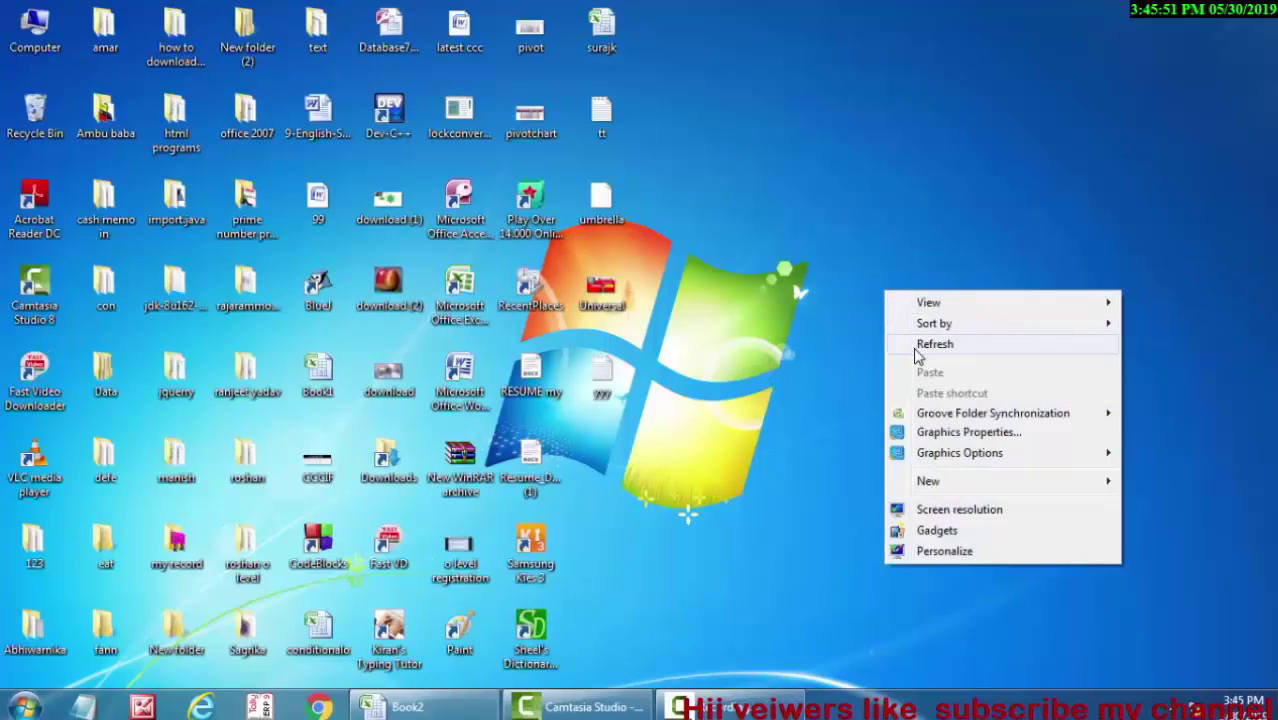
click(914, 345)
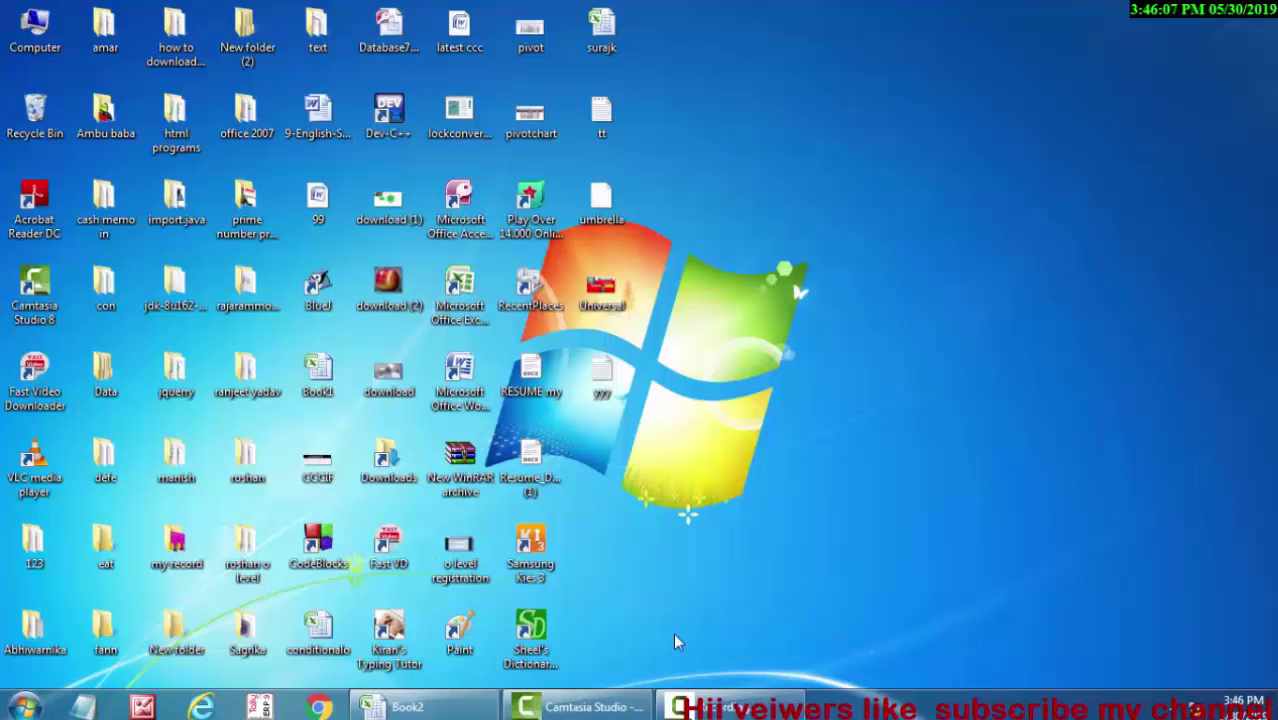
- Restore the Book2 workbook, review the PT-1 to PT-3 headings, and select cell B13
click(405, 707)
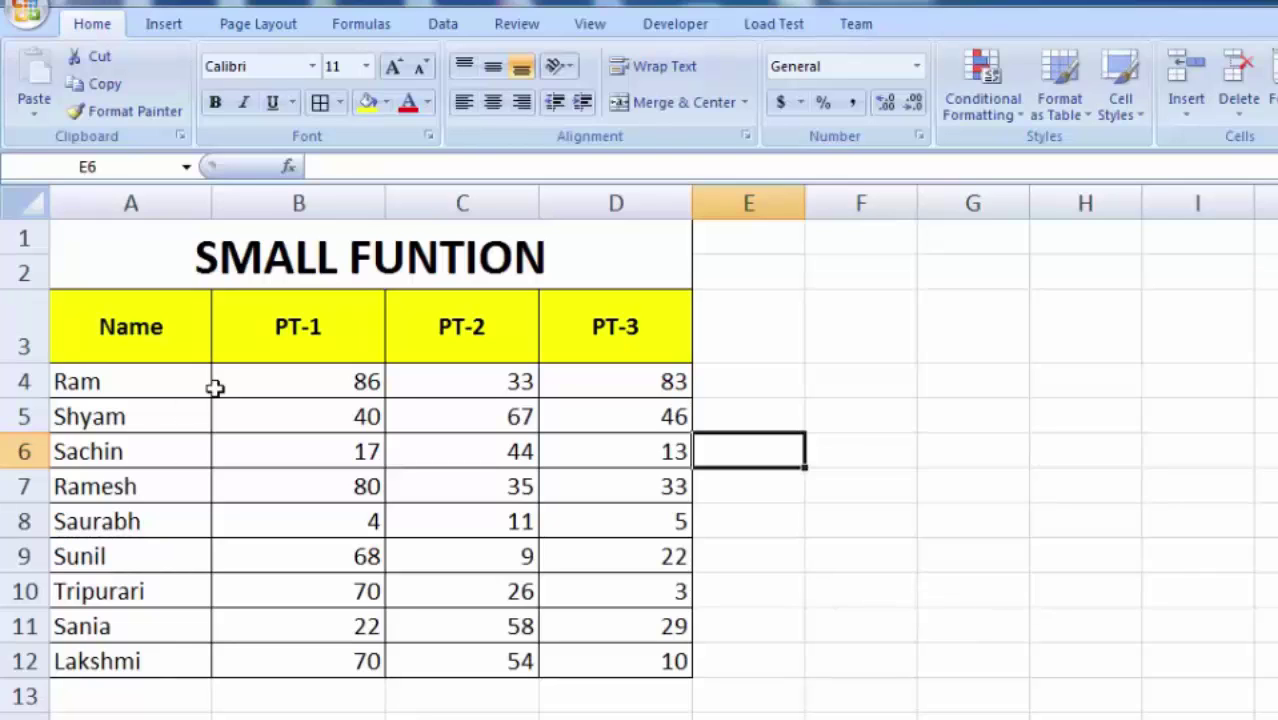
click(298, 334)
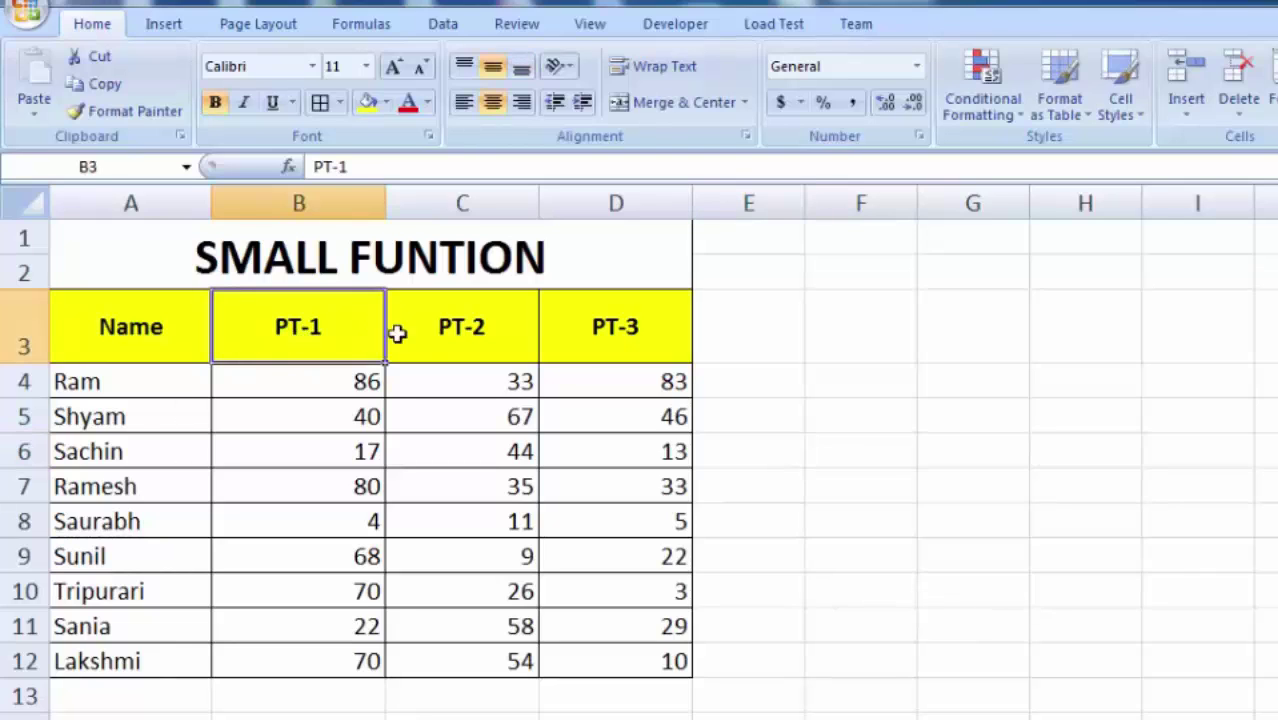
click(520, 334)
click(596, 325)
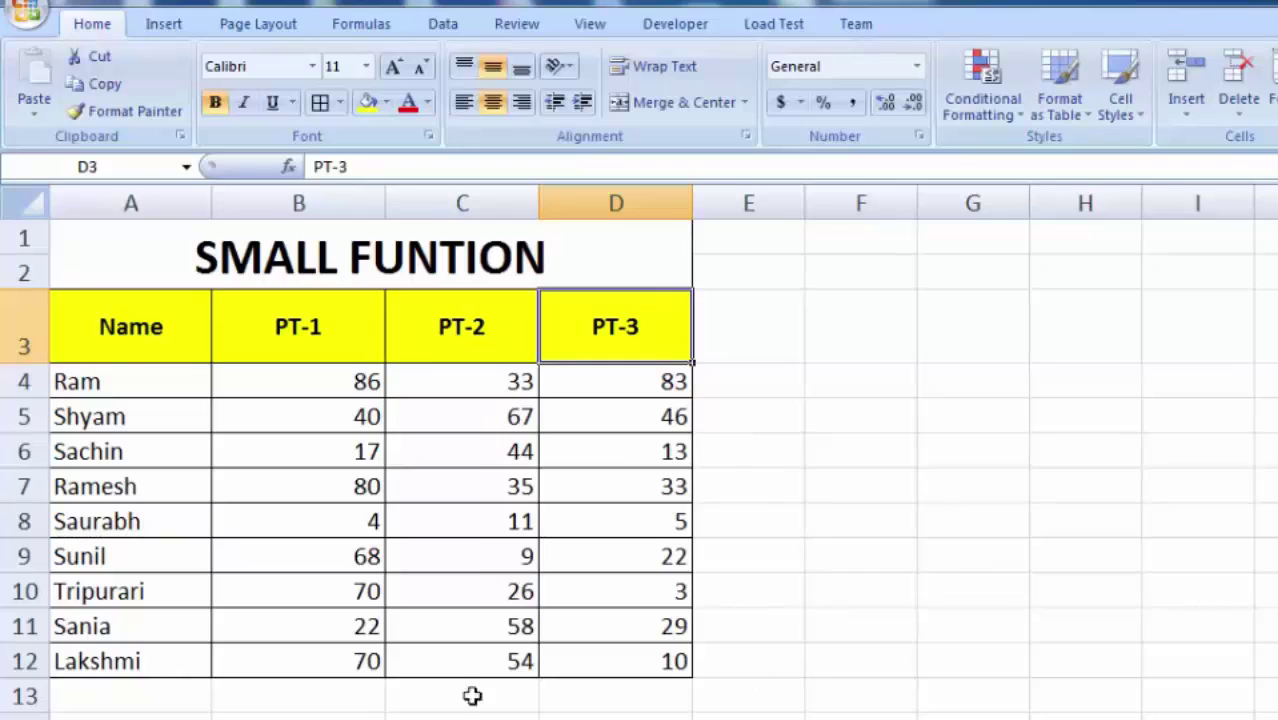
click(308, 694)
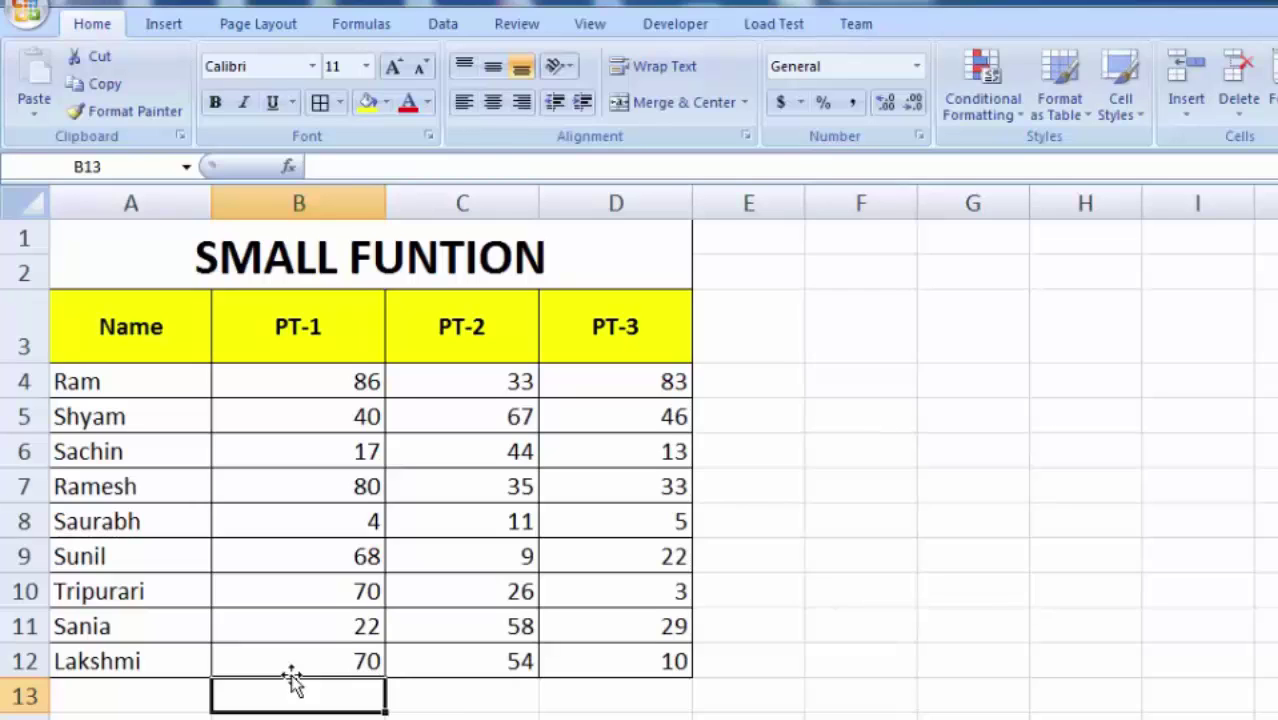
- Start a SMALL formula in B13 referencing B4, dismissing the too-few-arguments warning
text(=)
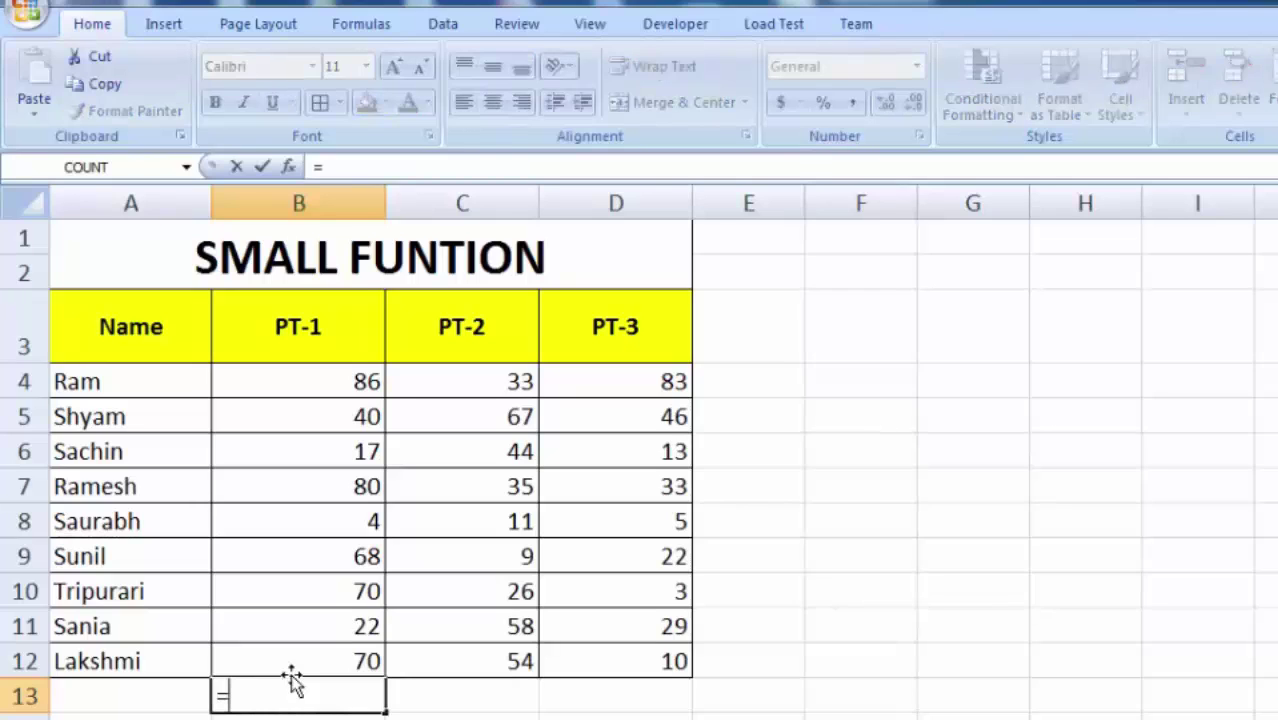
text(sma)
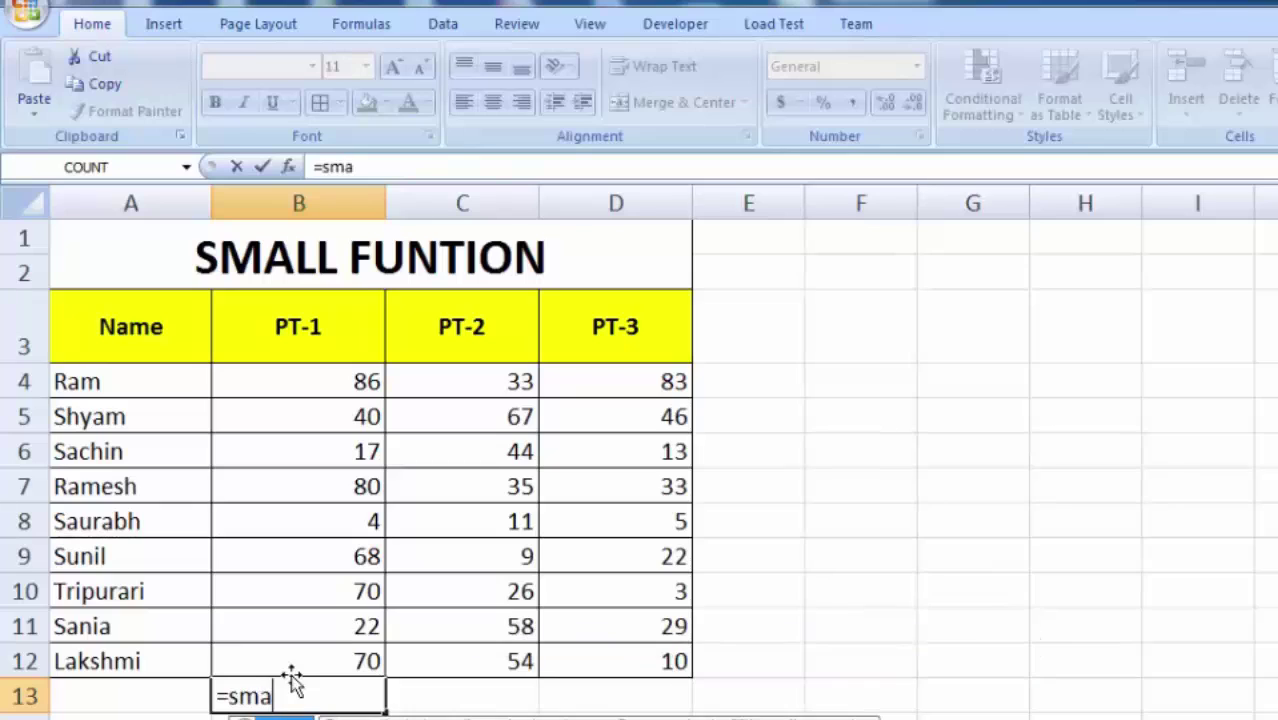
text(ll)
key(Tab)
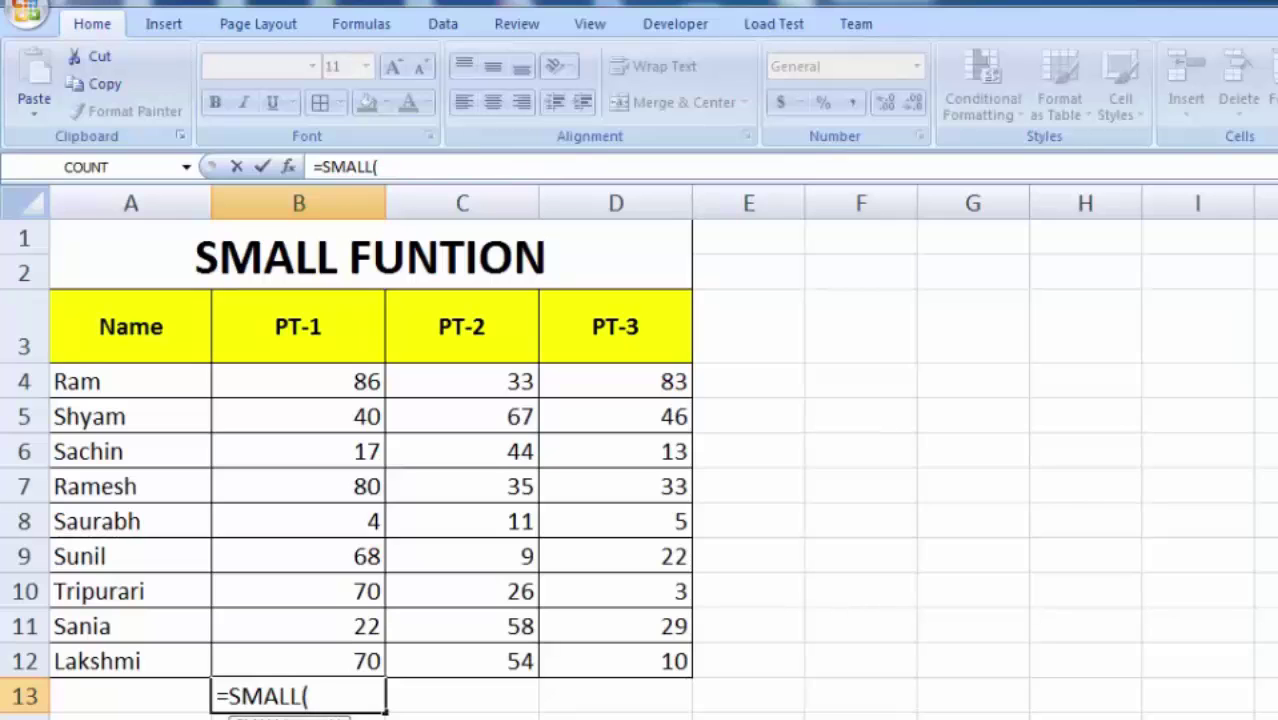
click(298, 382)
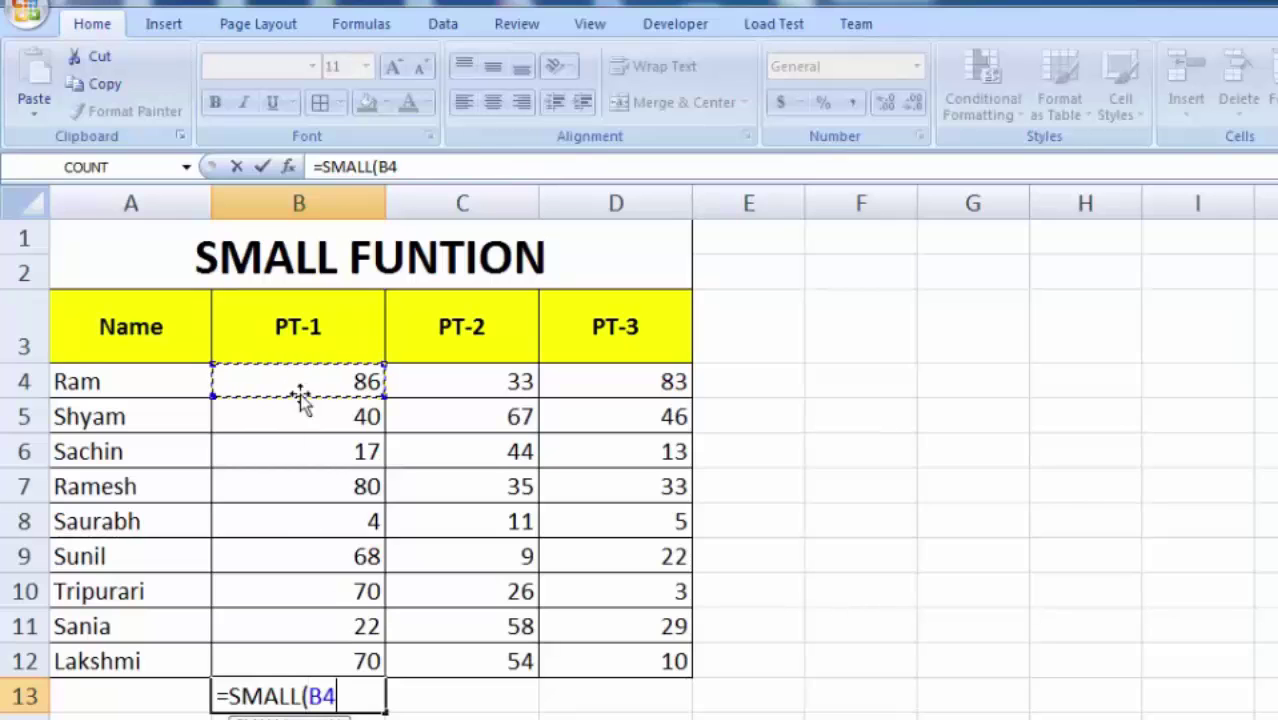
click(300, 402)
key(Return)
click(893, 511)
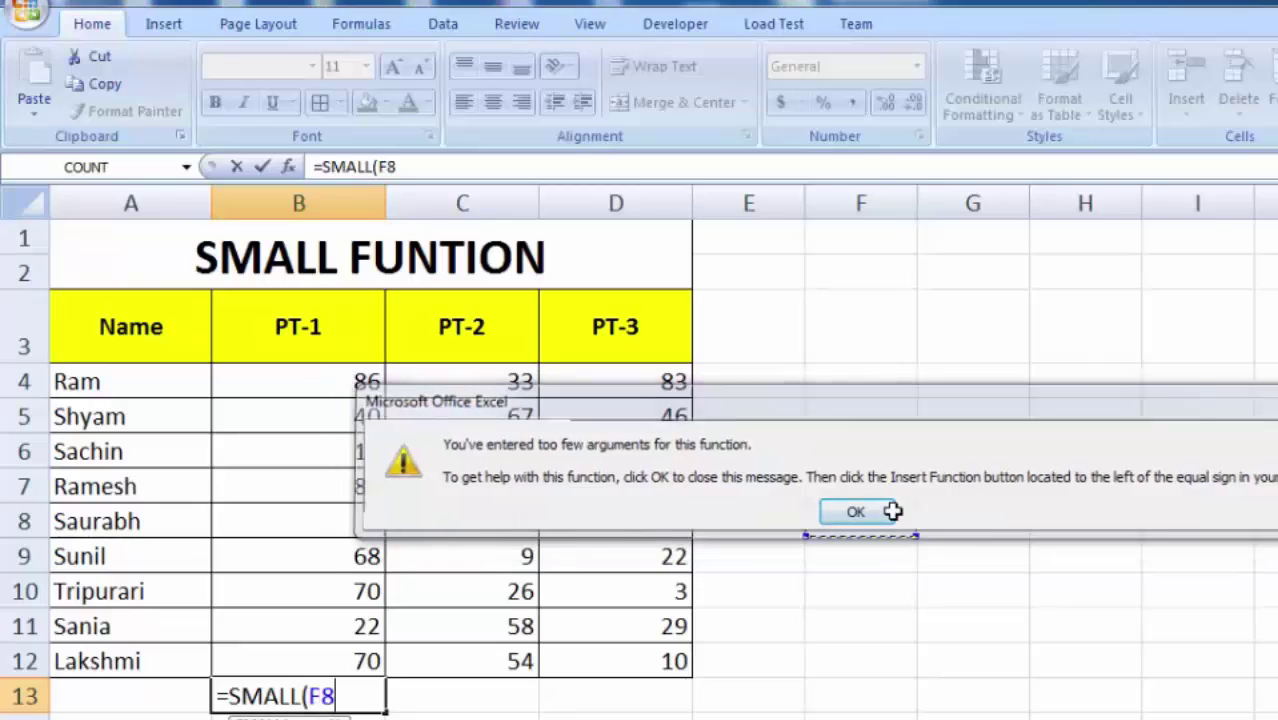
key(BackSpace)
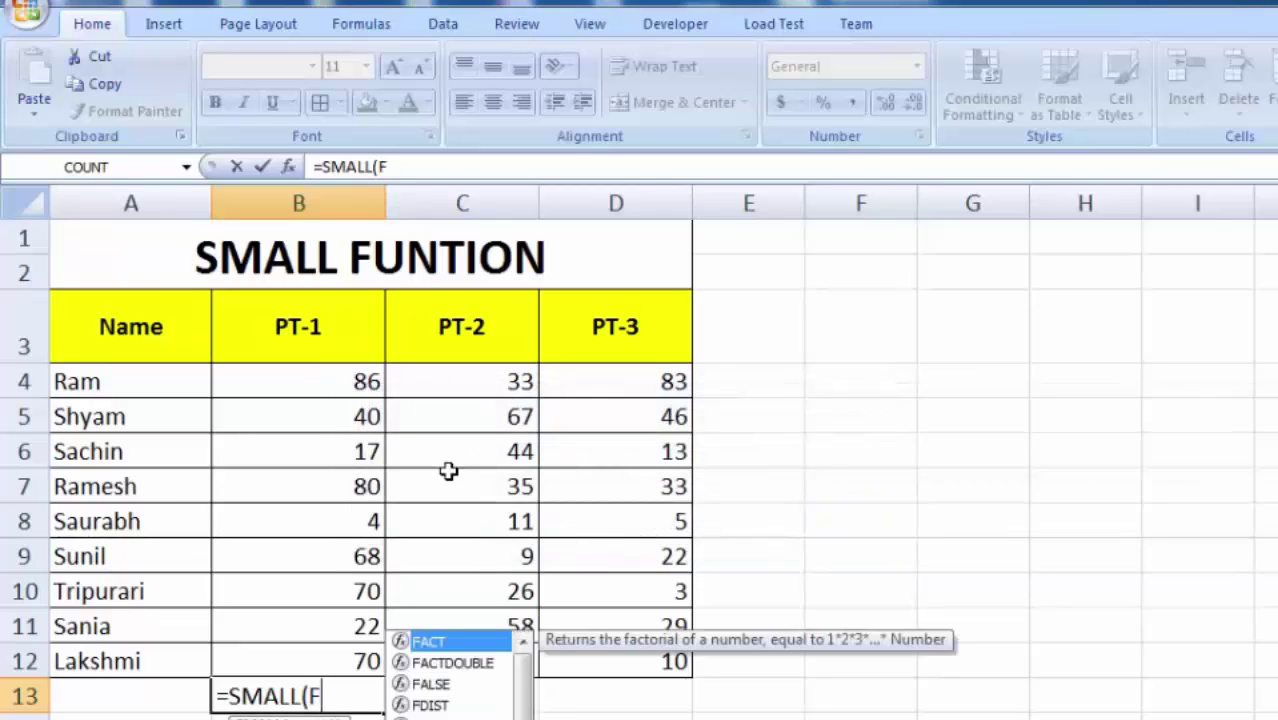
key(BackSpace)
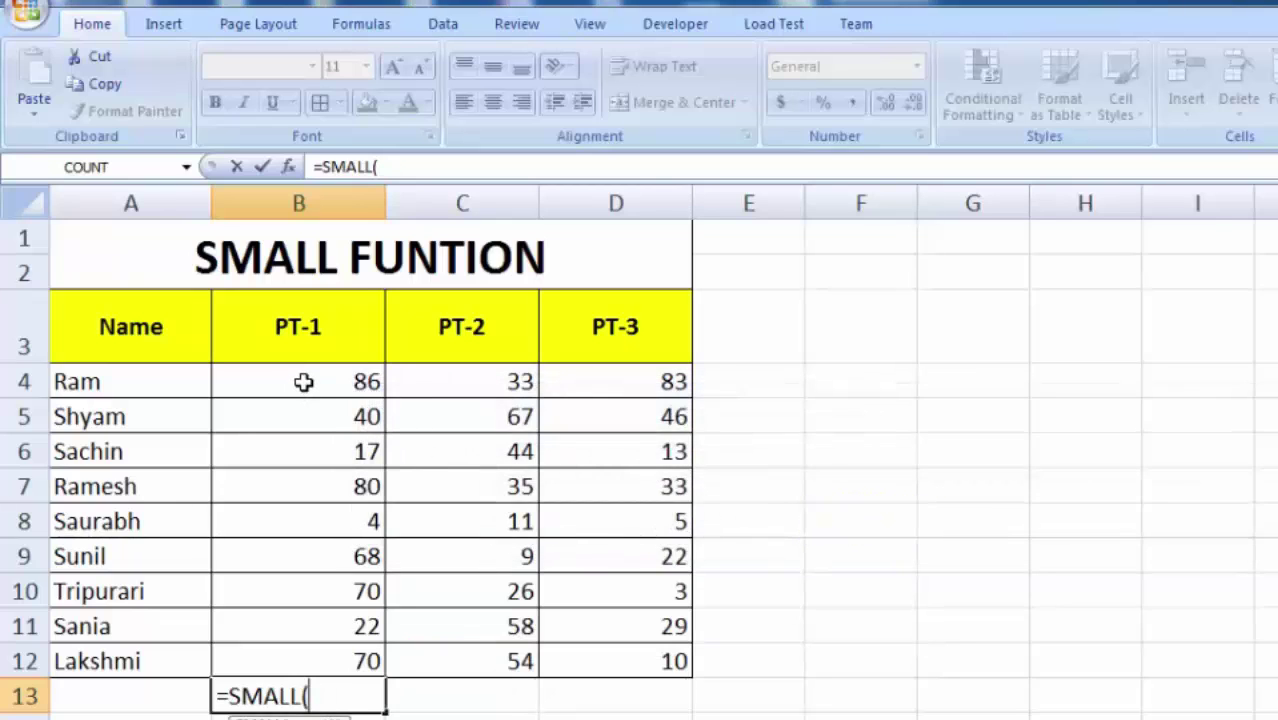
- Re-insert B4 as the range start and extend the range to B4:B6
click(303, 382)
key(Return)
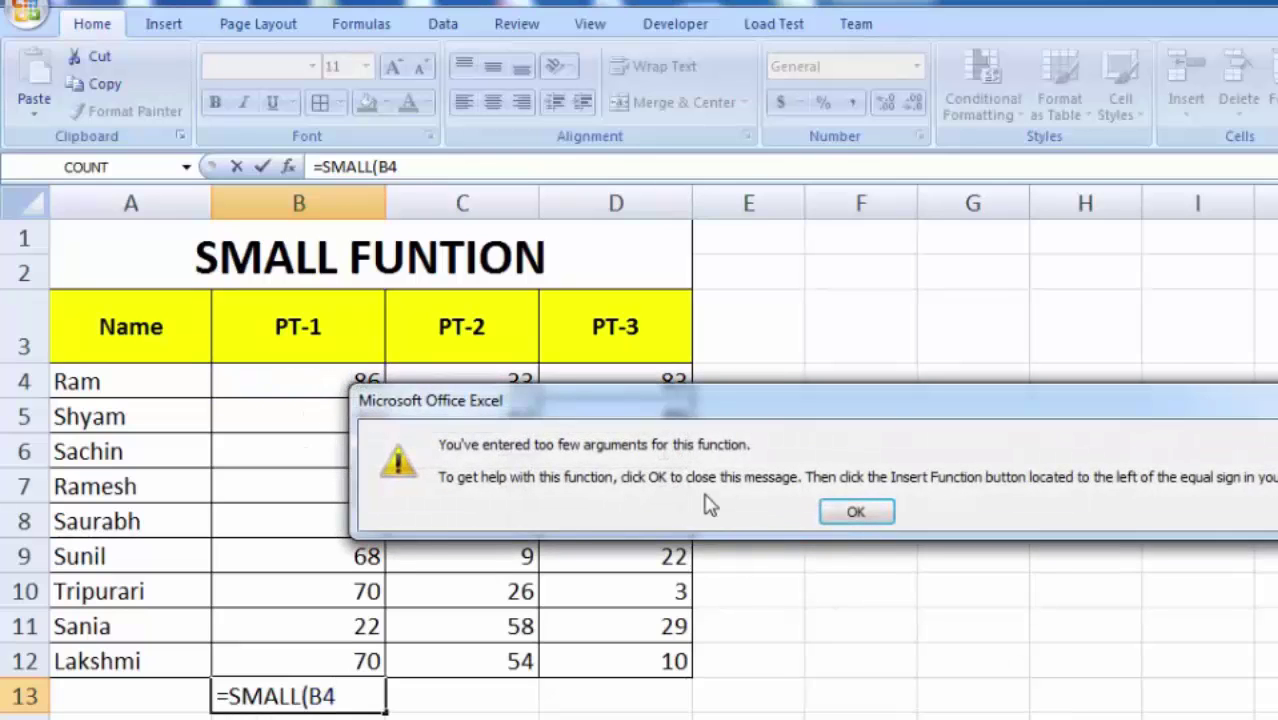
click(850, 514)
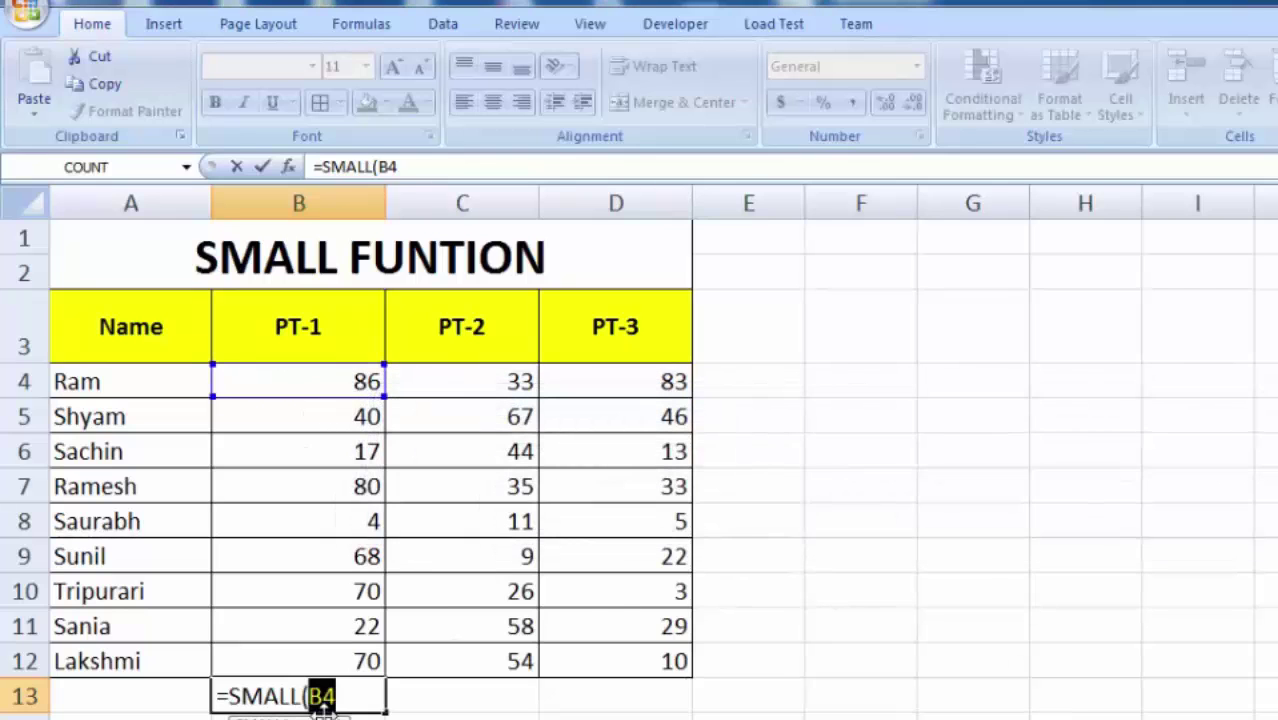
key(BackSpace)
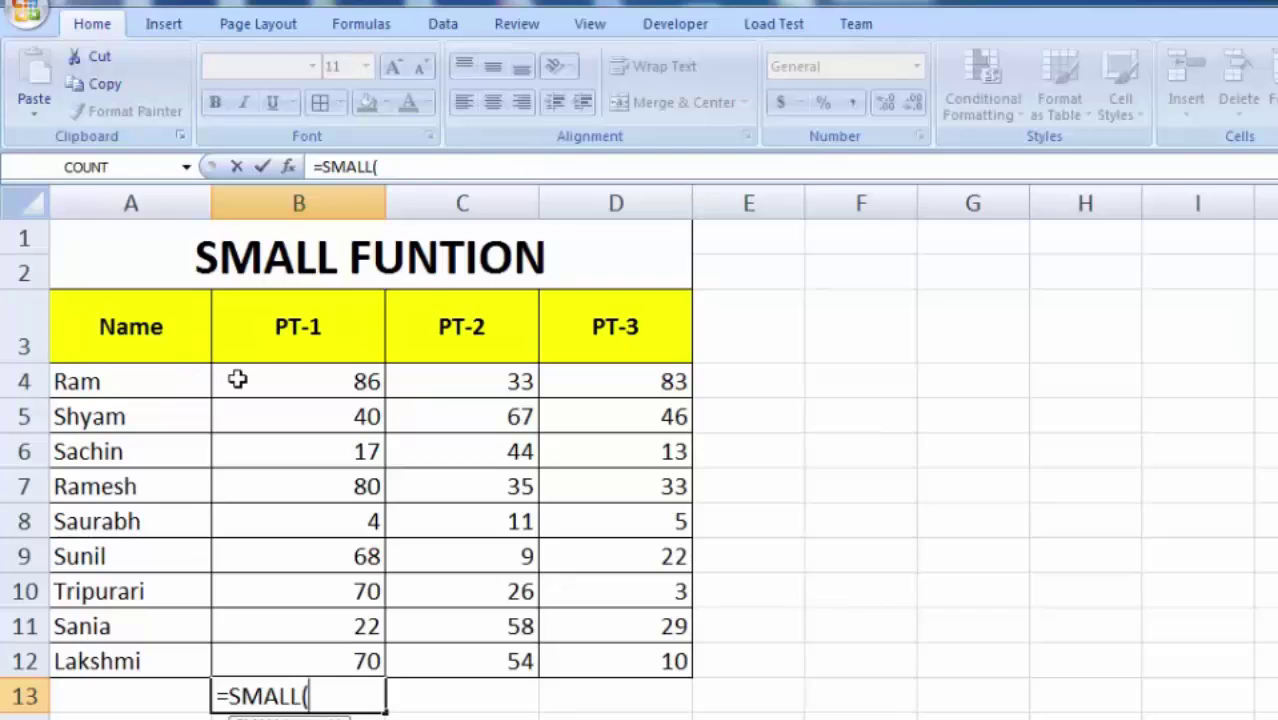
click(237, 379)
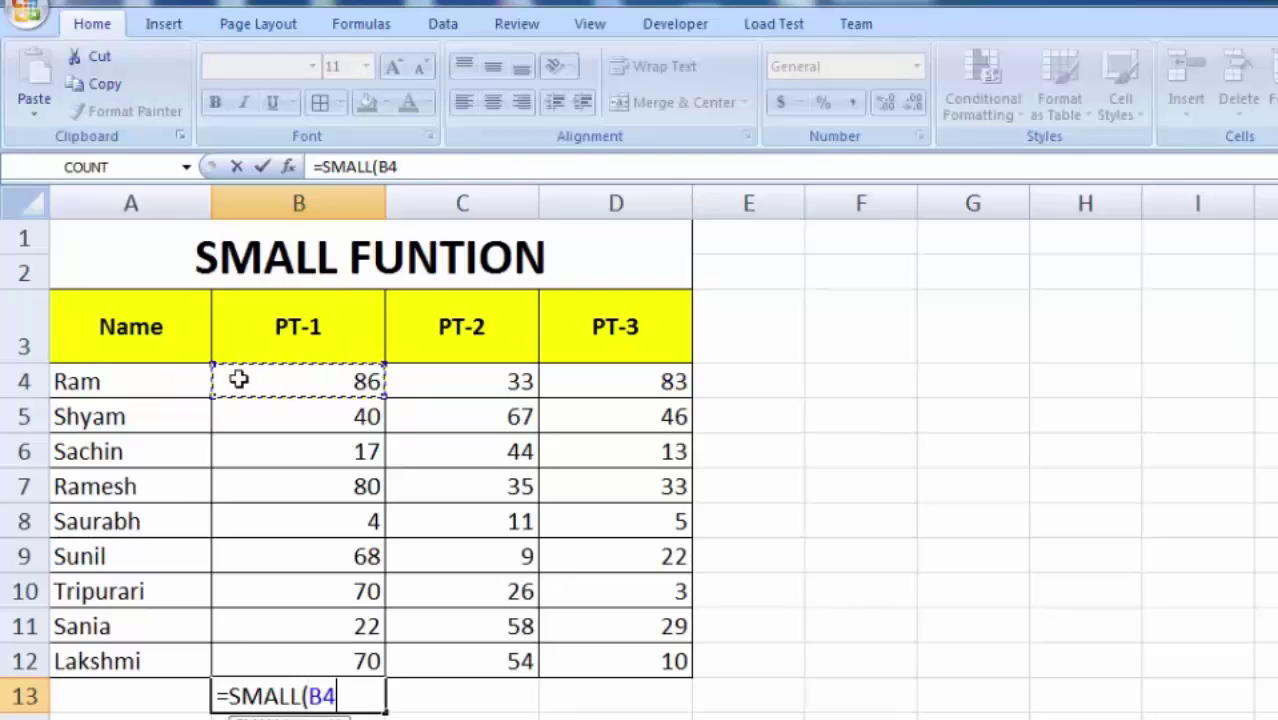
key(shift+Down)
- Extend the range to B4:B12, make it absolute with F4, and place the cursor at its end
key(shift+Down)
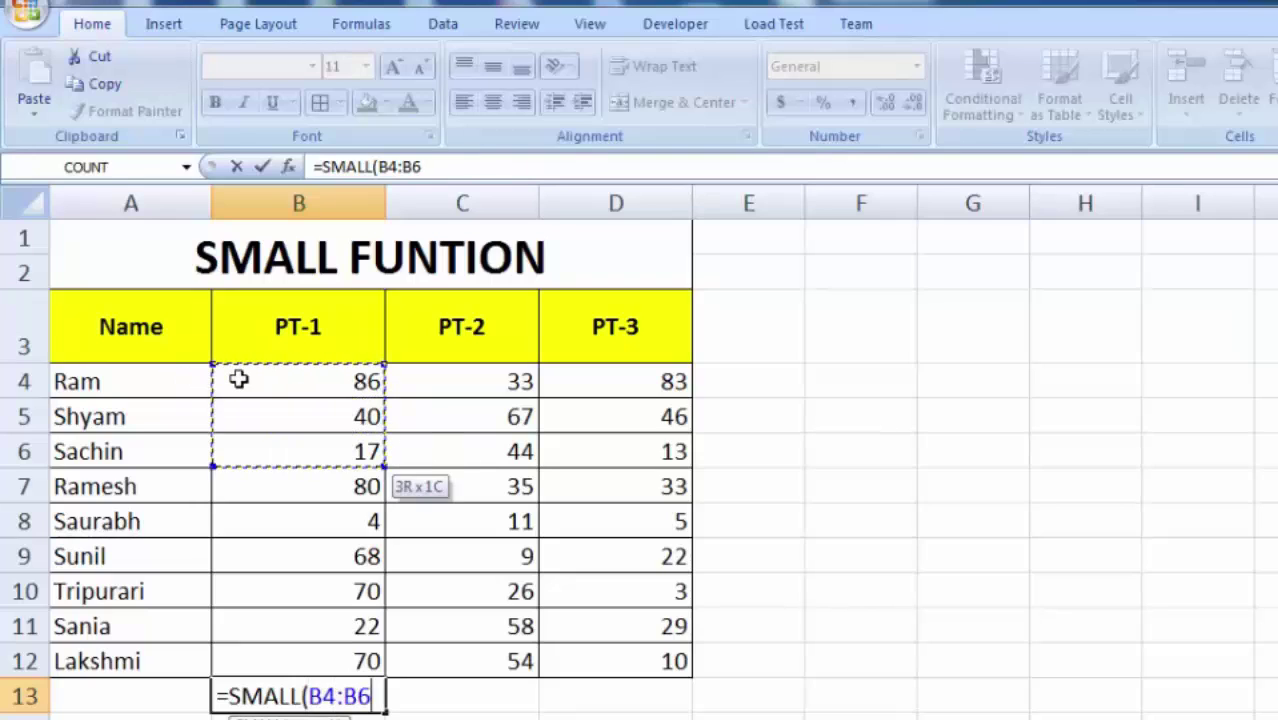
key(shift+Down)
key(shift+Down)
key(shift+Down)
key(shift+Down)
key(shift+Down)
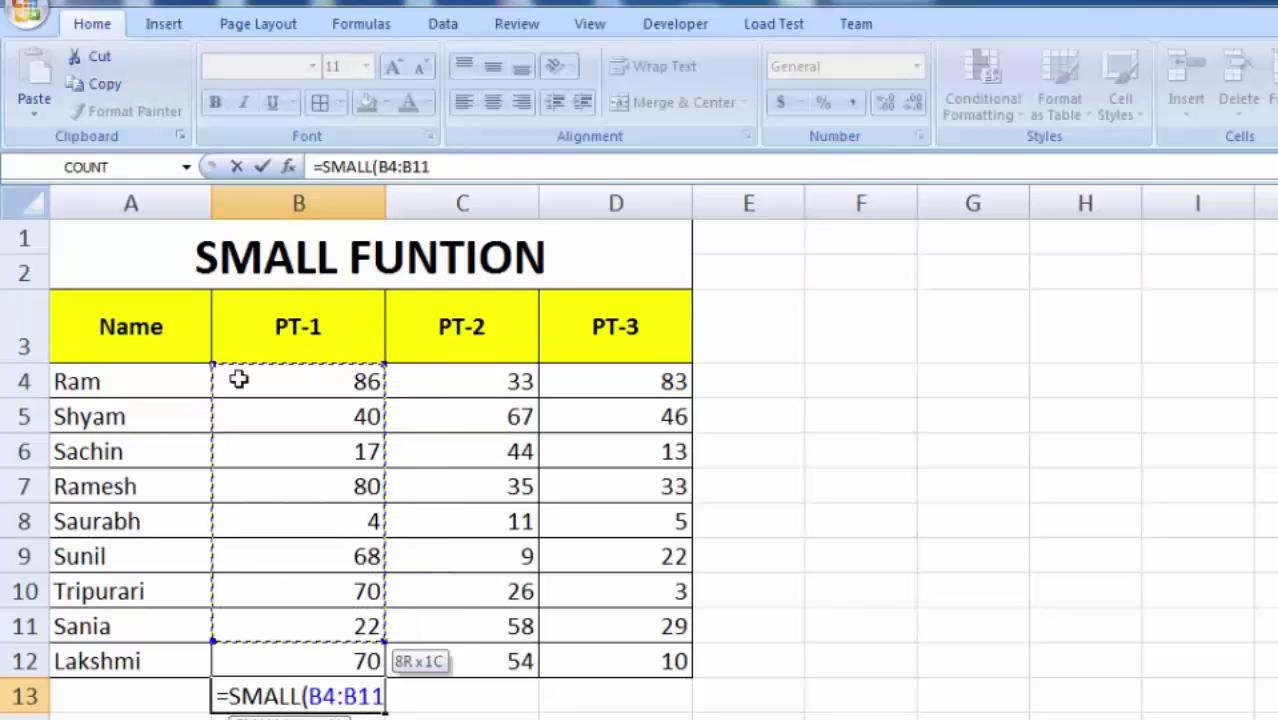
key(shift+Down)
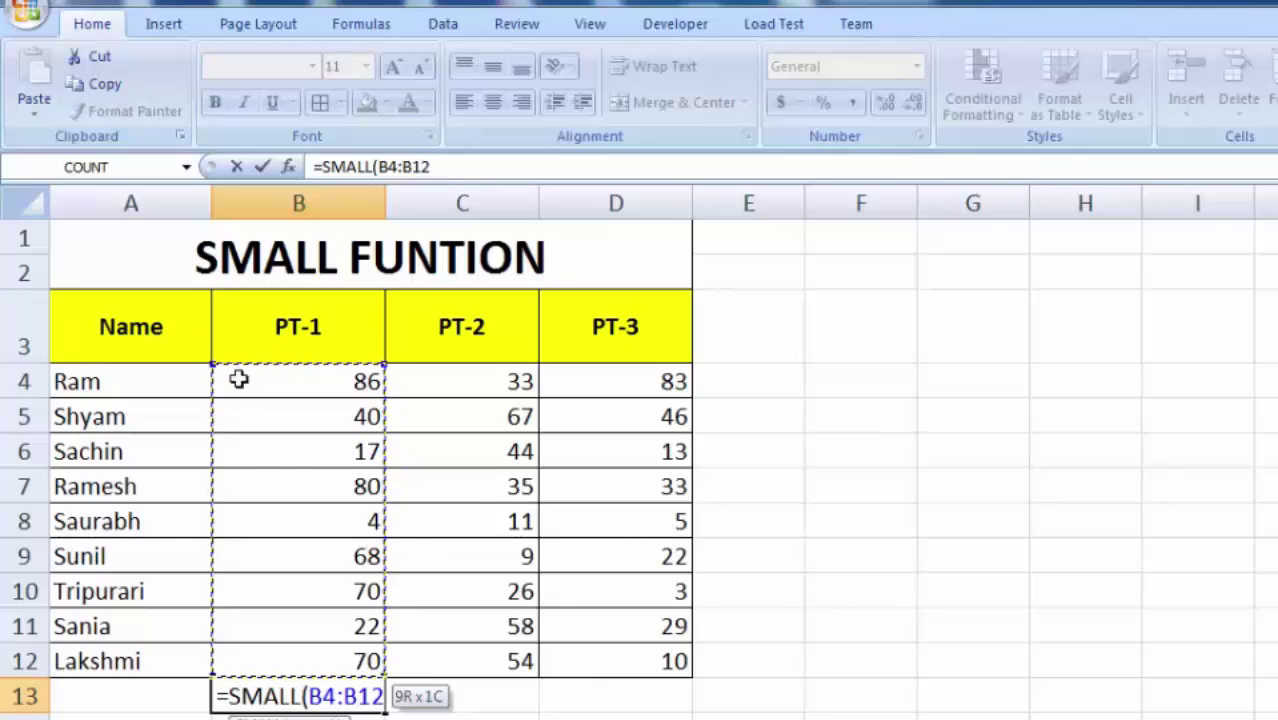
key(F4)
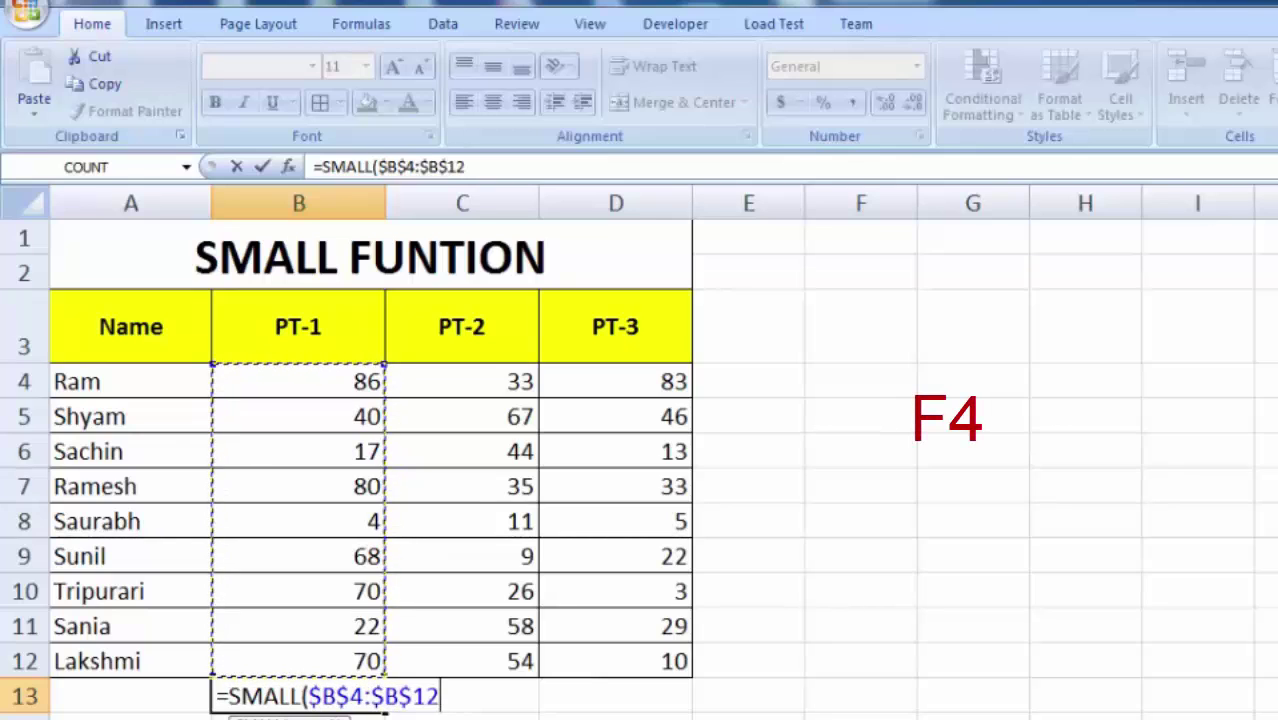
click(445, 696)
drag(440, 696, 372, 696)
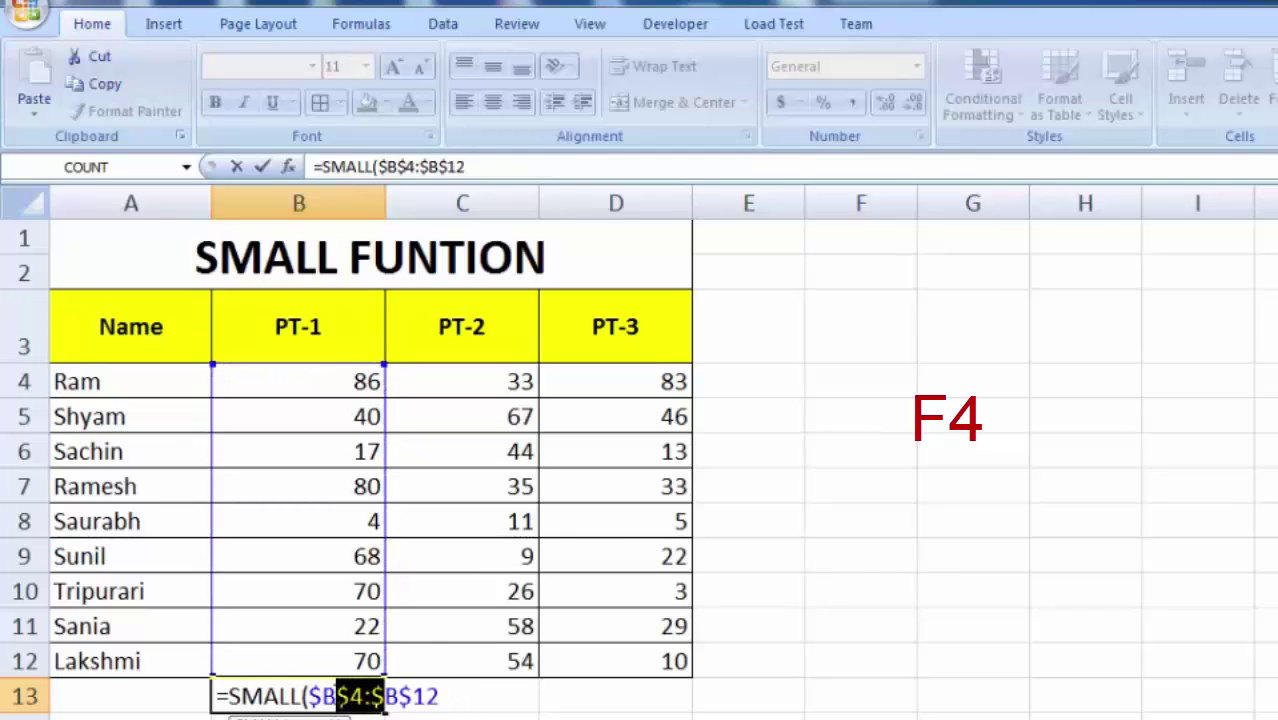
click(313, 697)
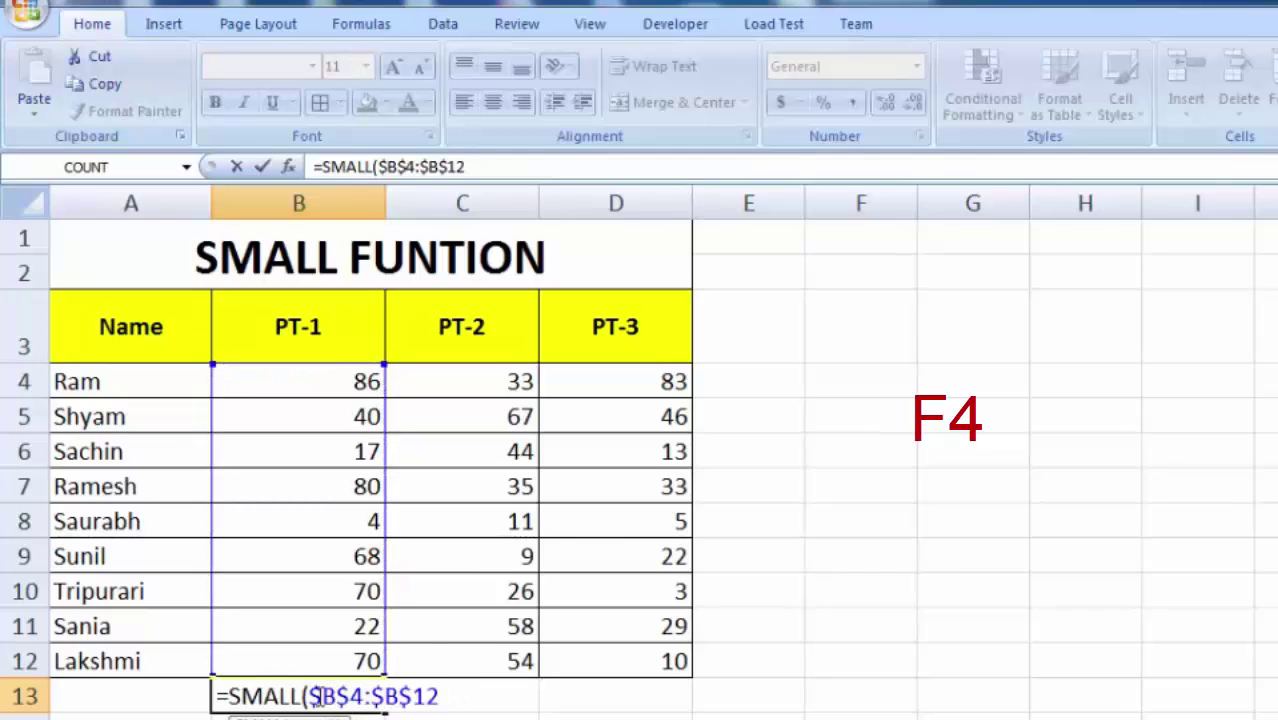
click(447, 697)
- Reset the range to $B$4:$B$12 and complete =SMALL($B$4:$B$12,1), giving 4 in B13
key(BackSpace)
key(BackSpace)
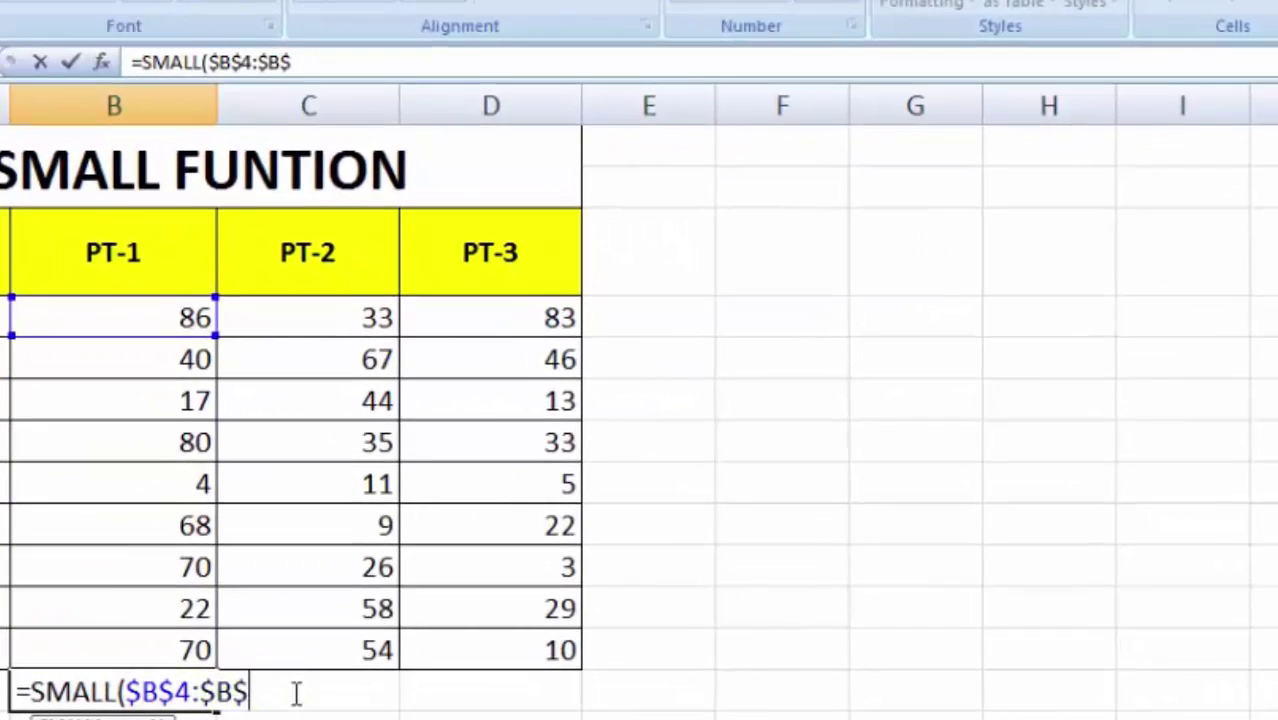
key(BackSpace)
key(BackSpace)
key(BackSpace)
key(BackSpace)
key(BackSpace)
key(BackSpace)
key(BackSpace)
key(BackSpace)
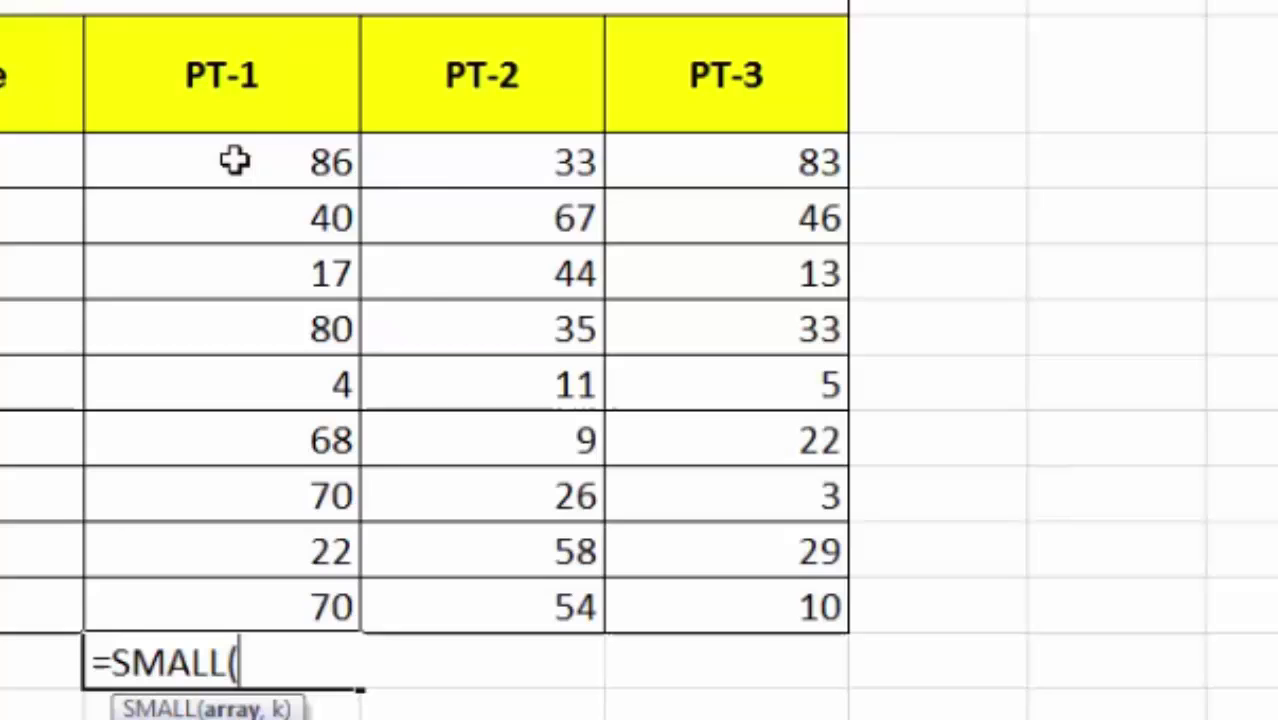
drag(234, 163, 254, 593)
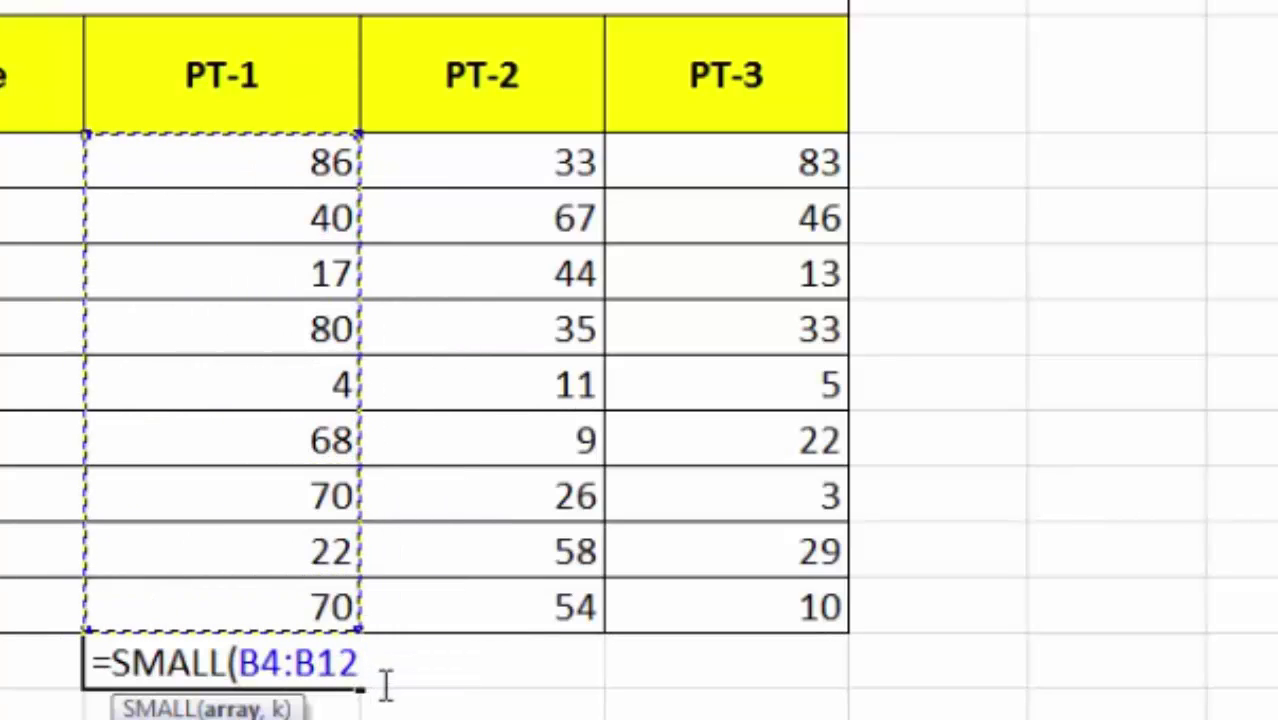
drag(367, 665, 238, 665)
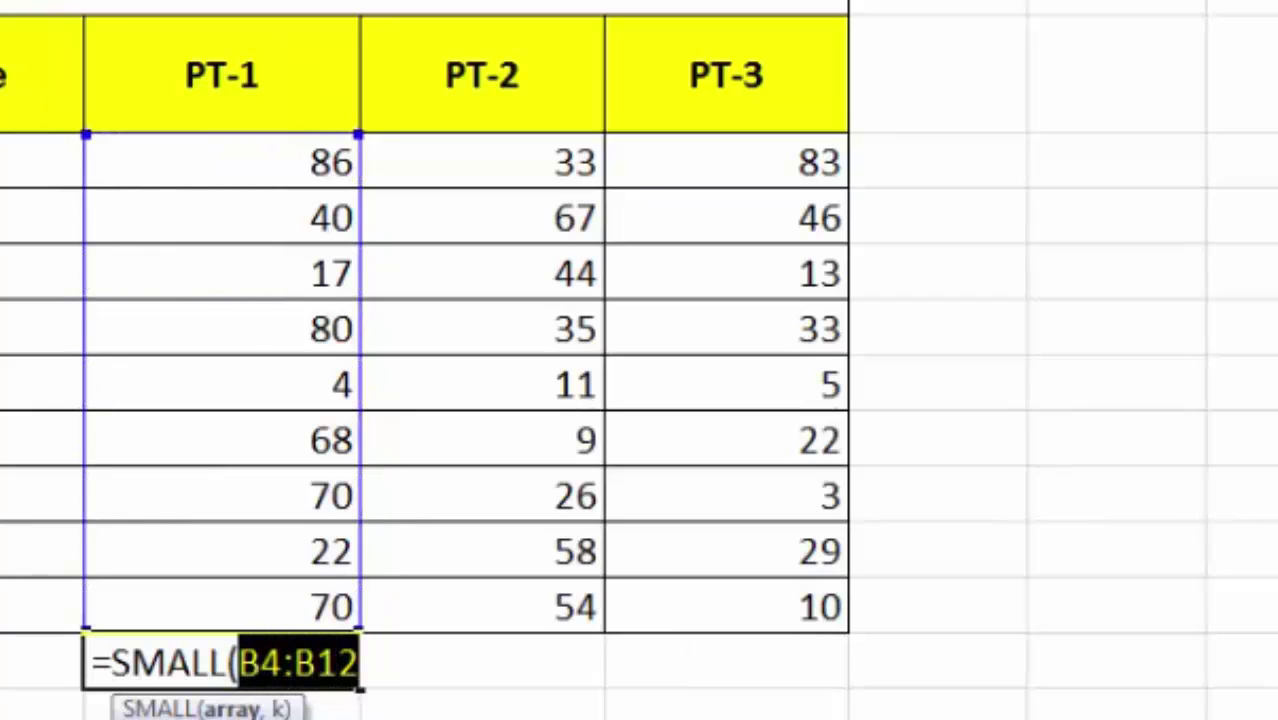
key(F4)
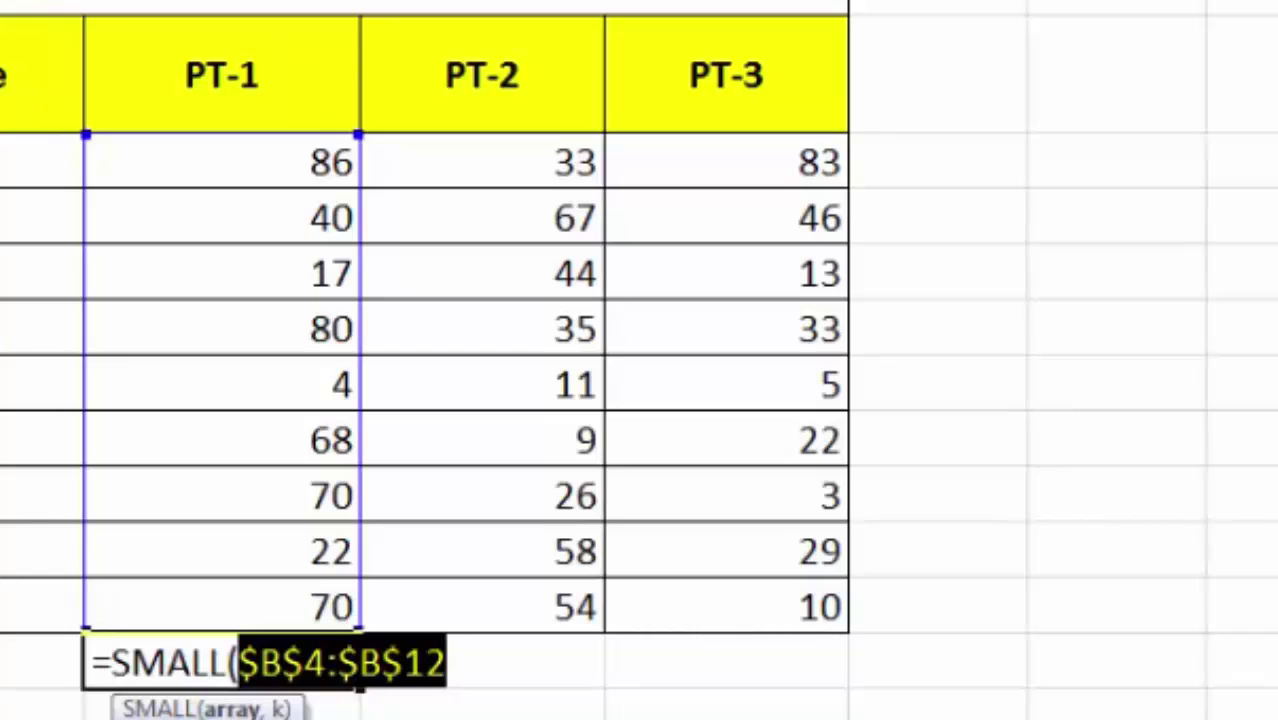
key(End)
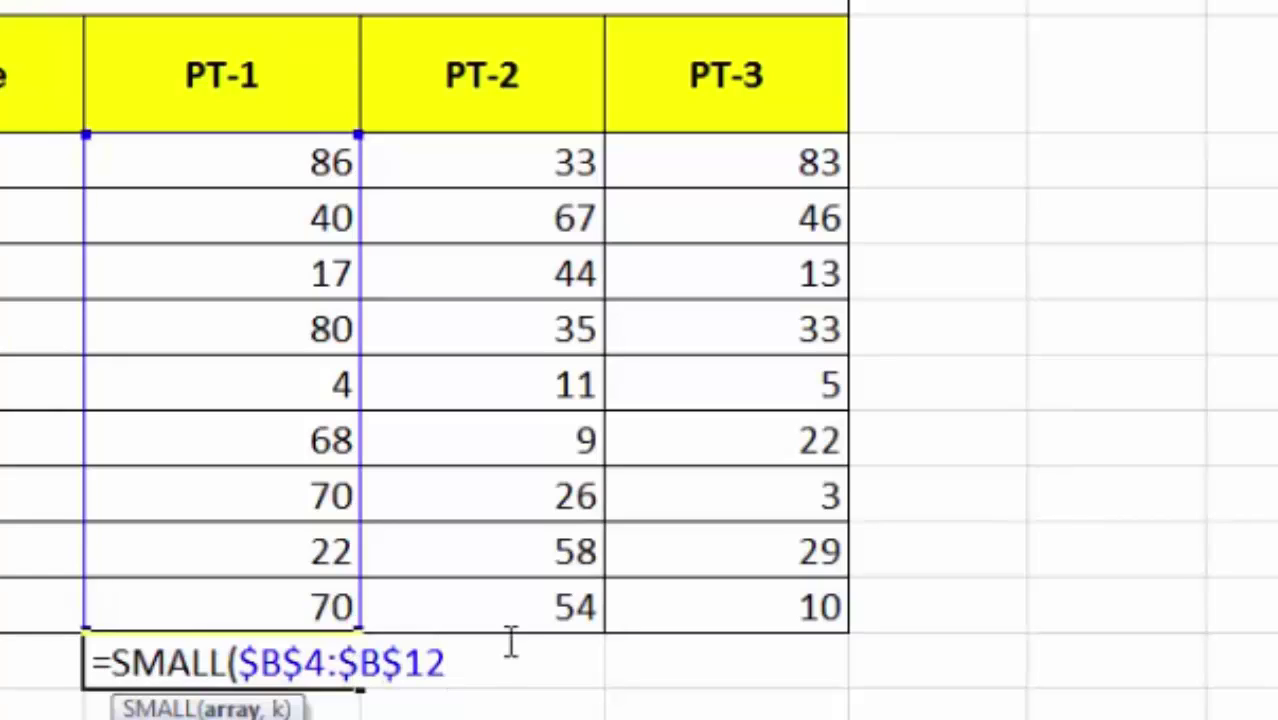
text(,)
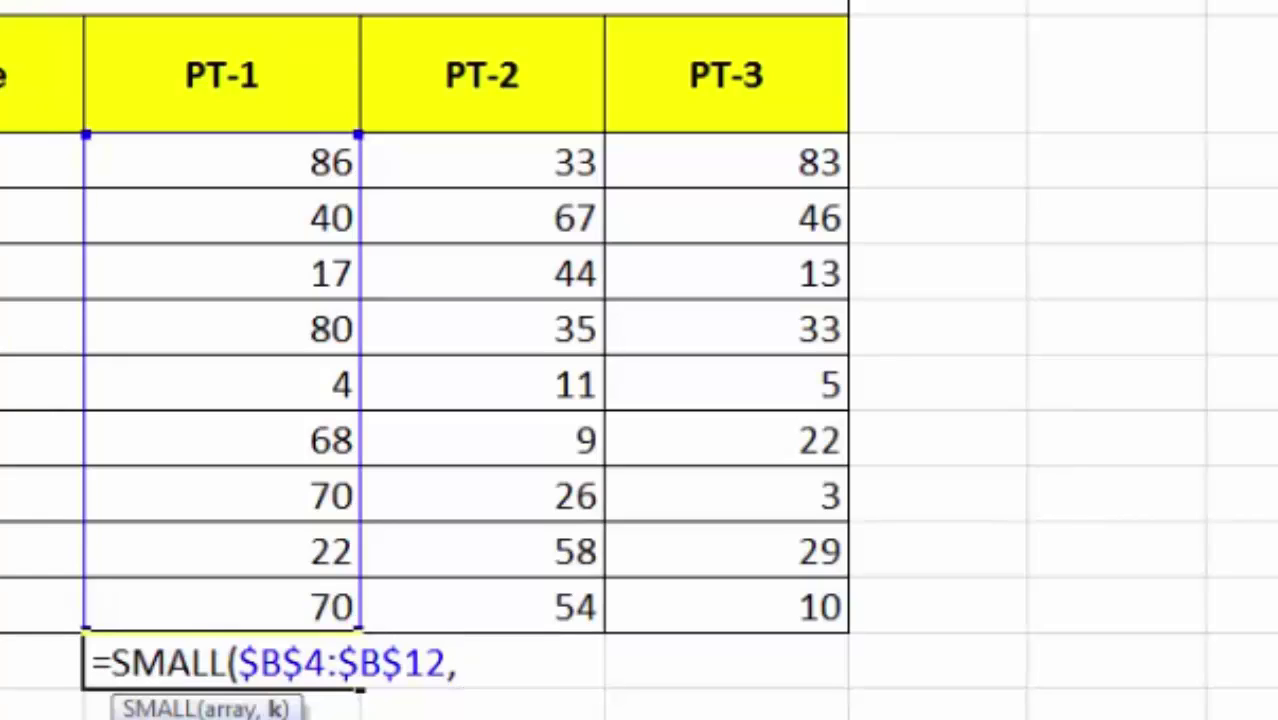
text(1)
text())
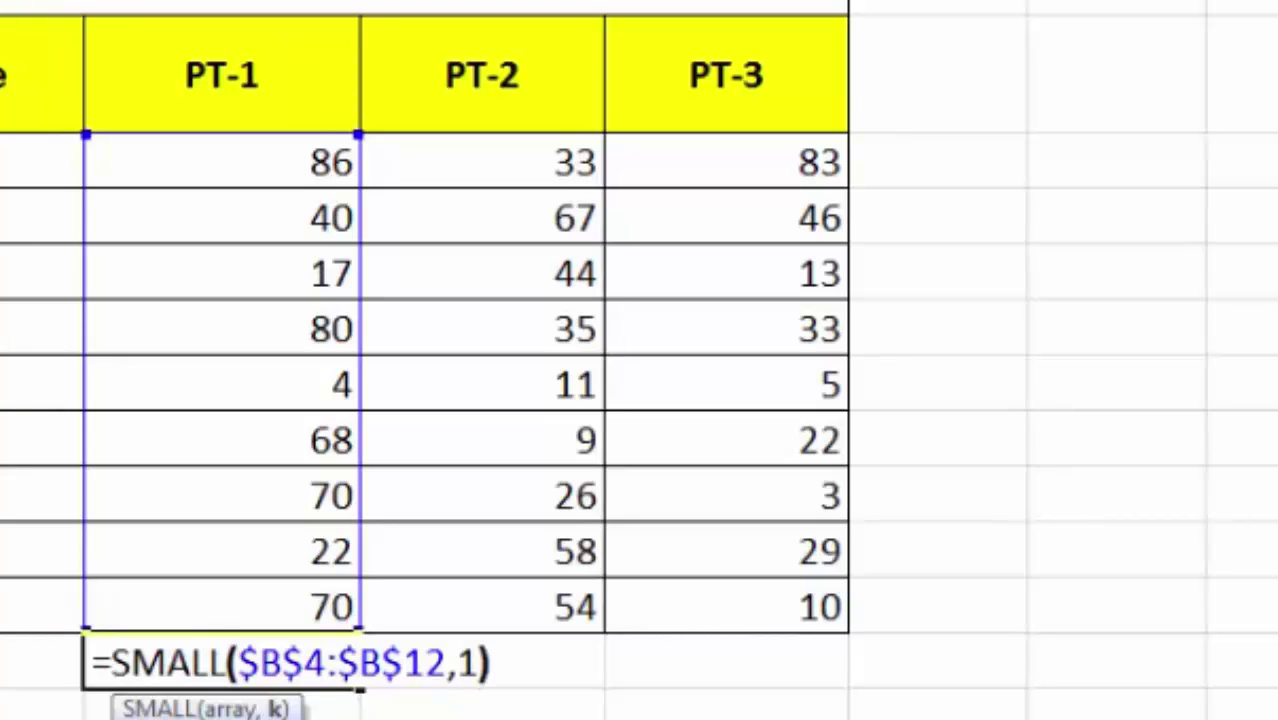
key(Return)
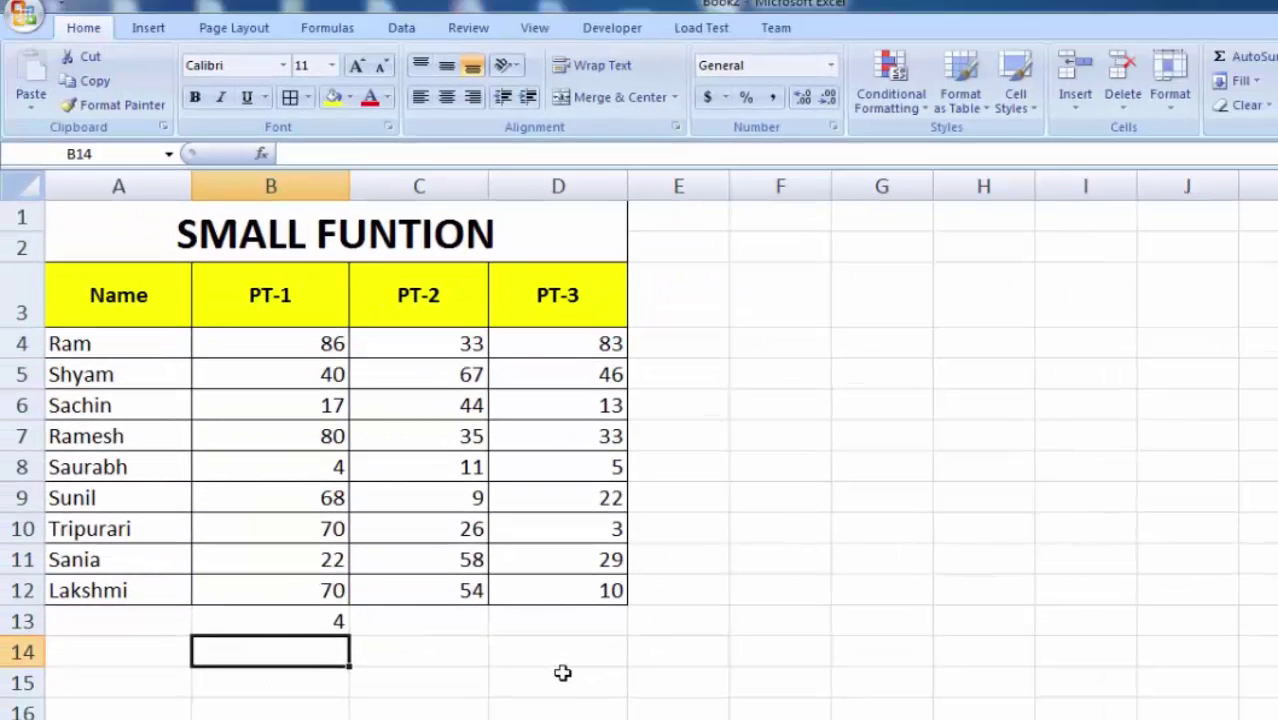
- Compare the PT-1 scores in B4–B12 against B13's result of 4, then reopen B13's formula
click(287, 619)
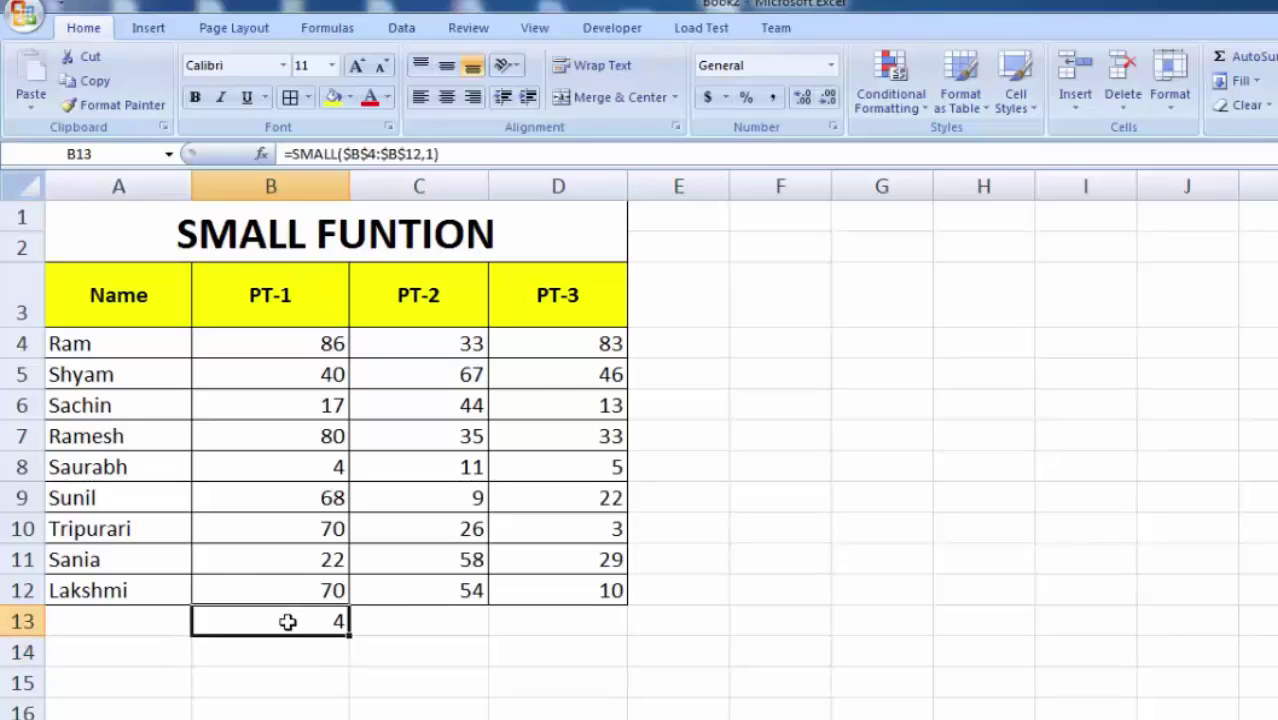
double_click(276, 336)
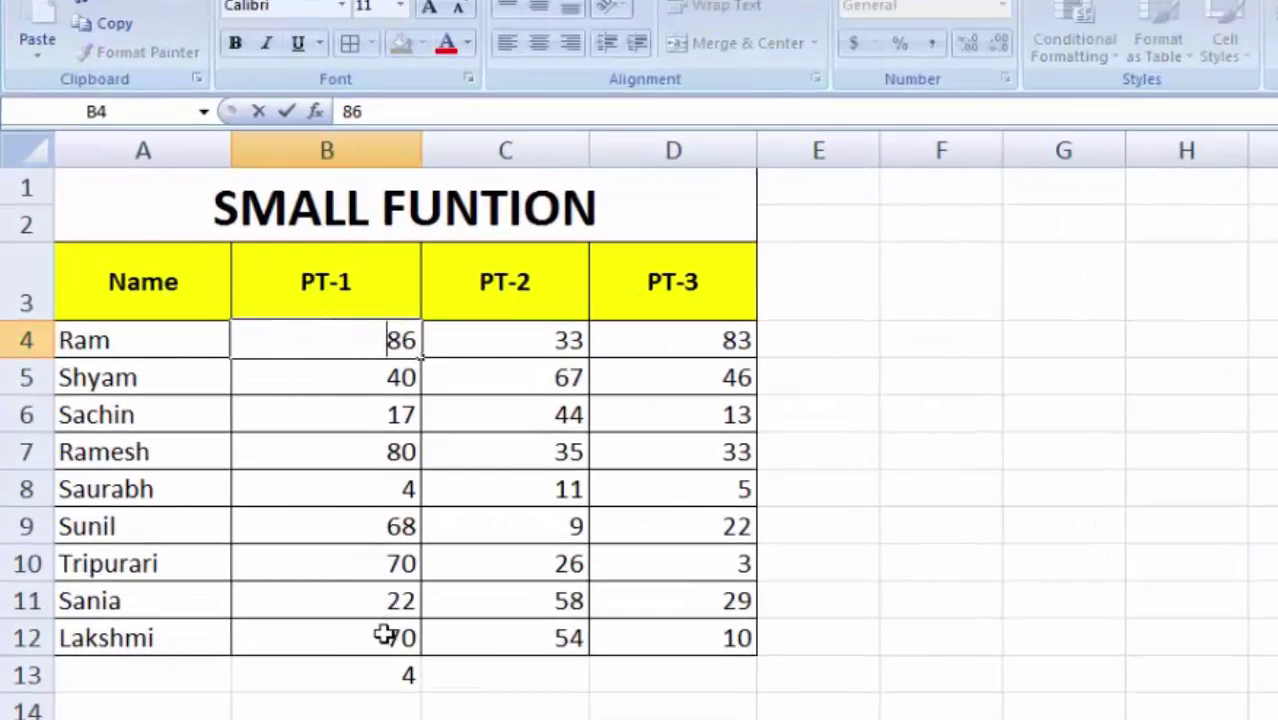
click(384, 636)
click(380, 568)
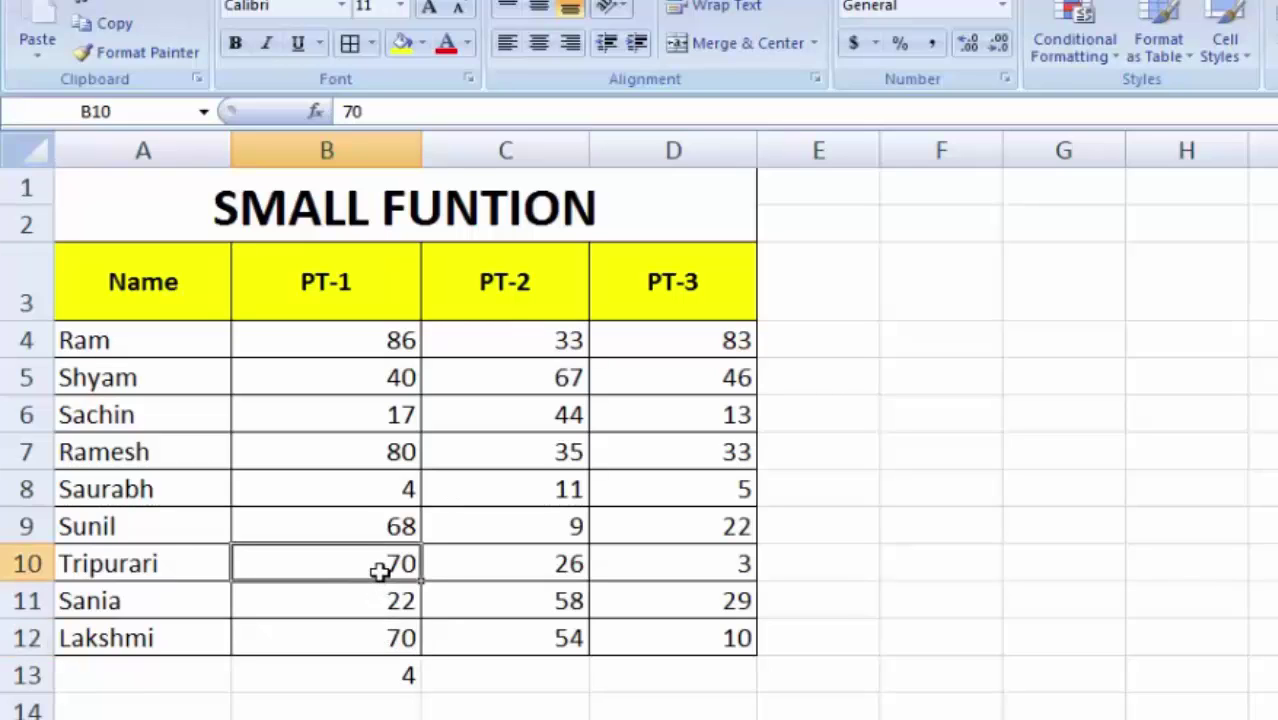
click(379, 454)
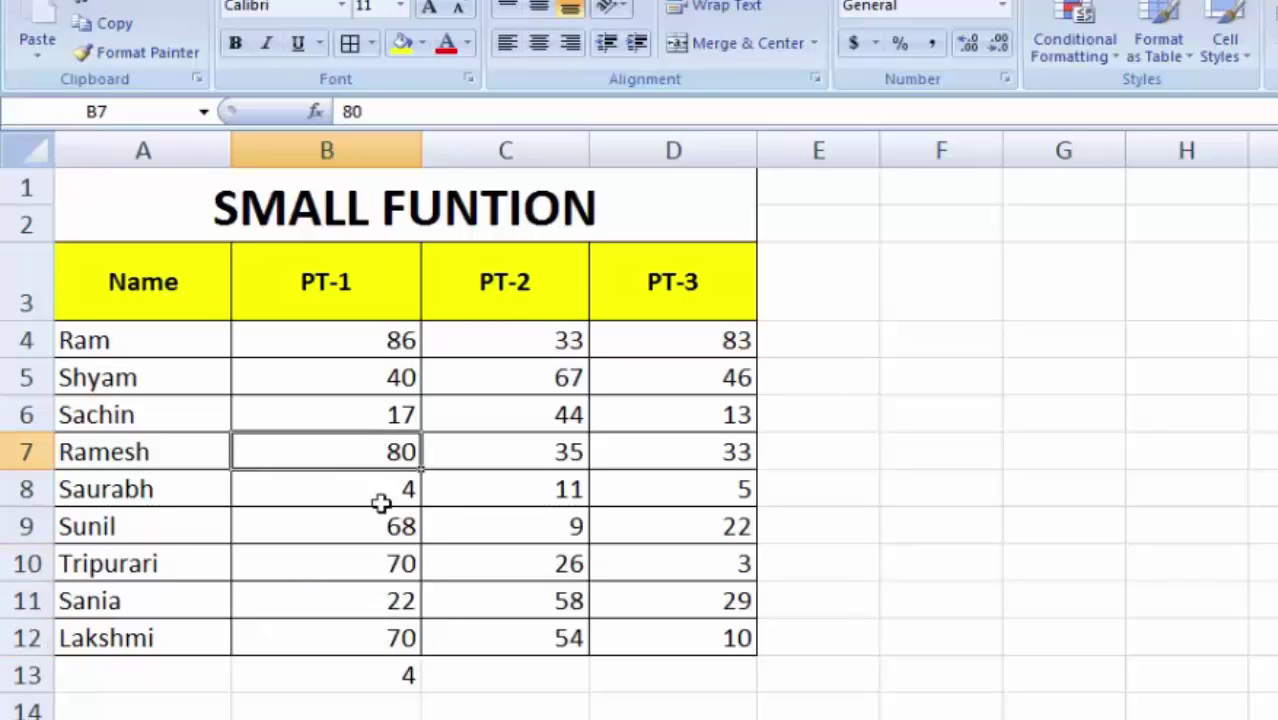
click(387, 558)
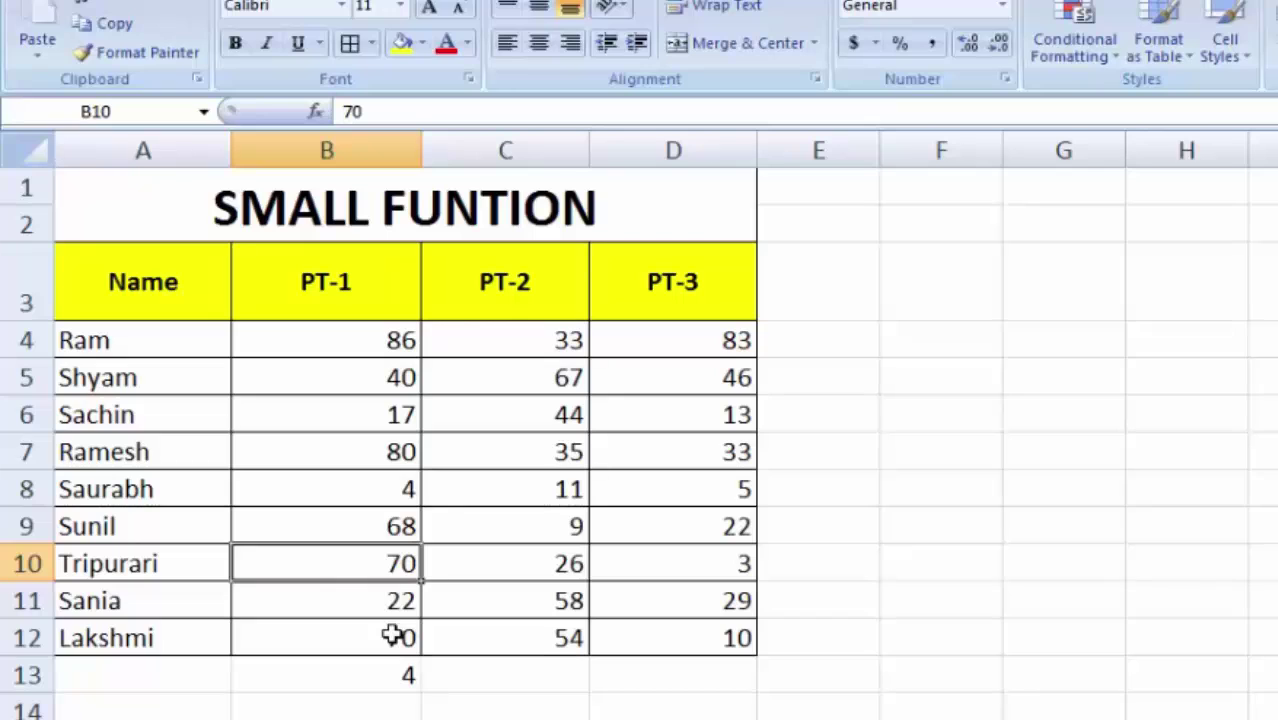
click(375, 530)
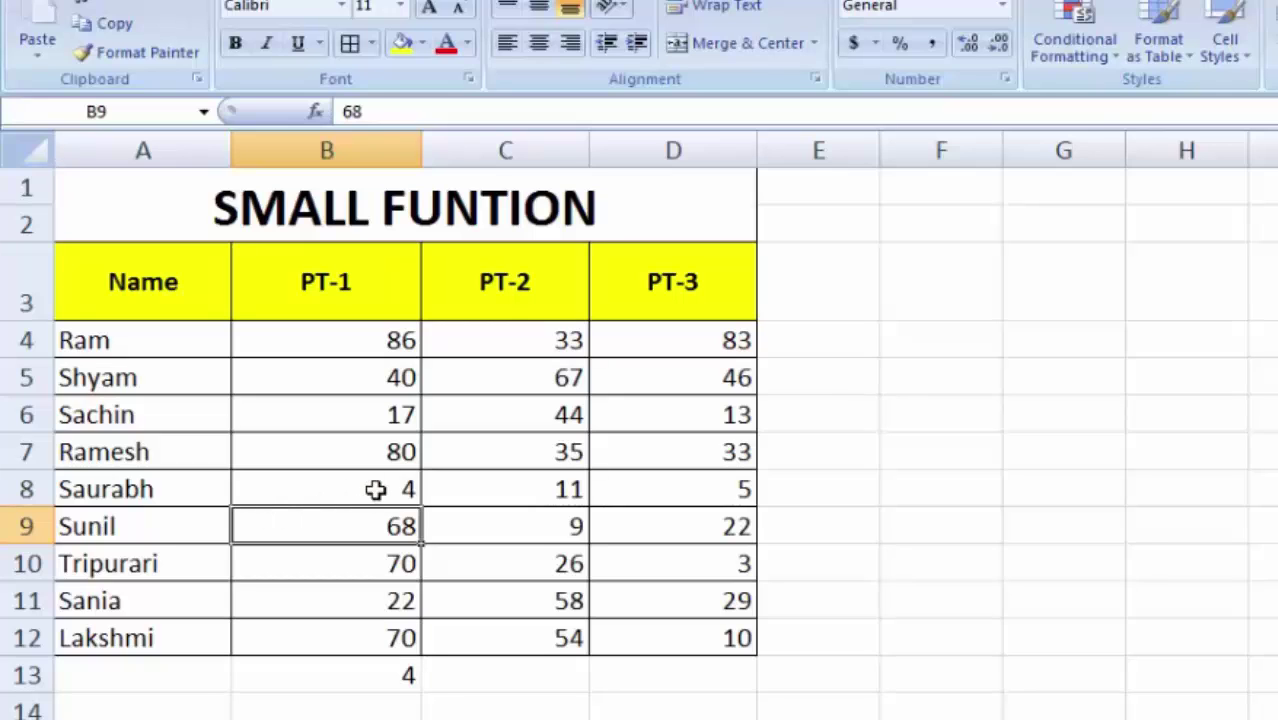
click(389, 680)
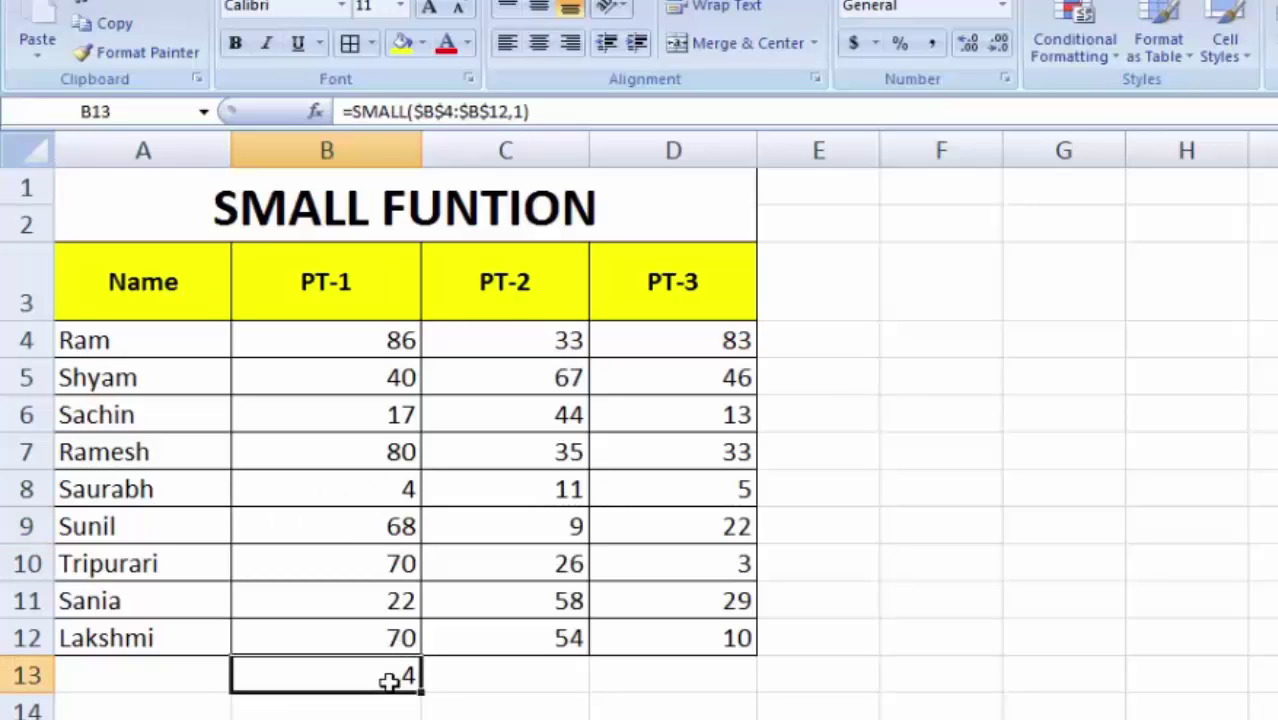
double_click(389, 680)
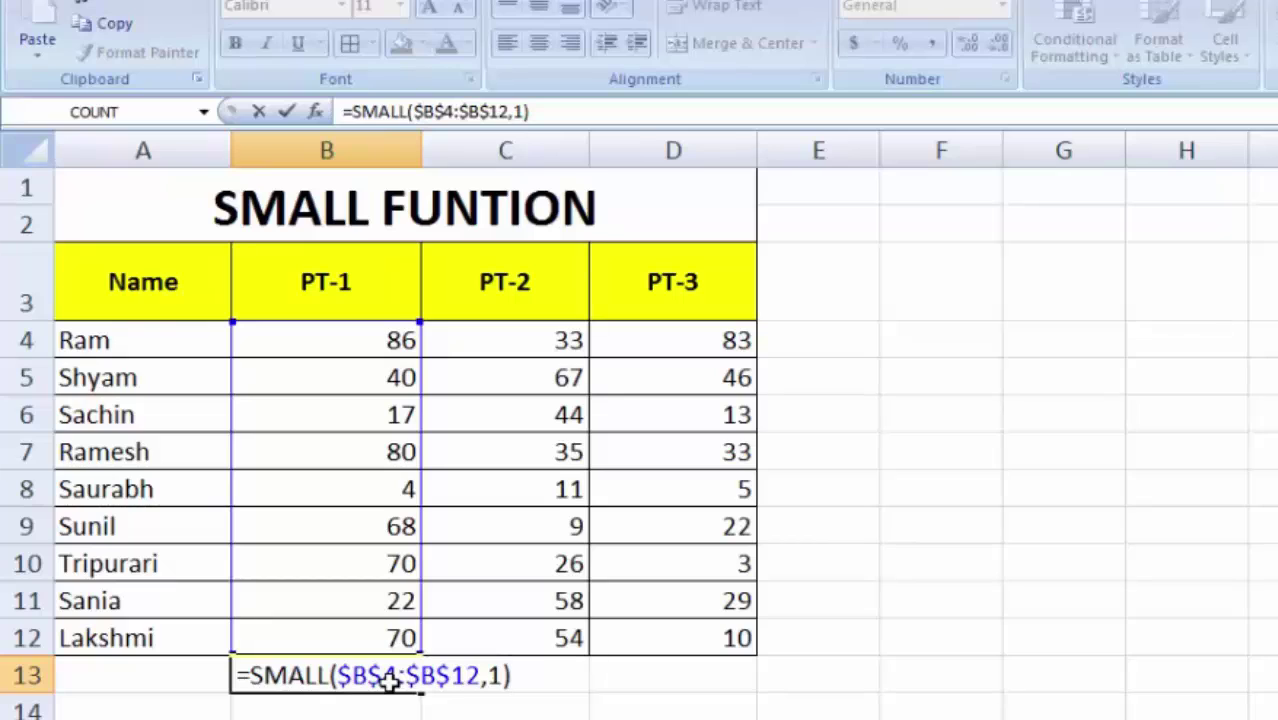
- Change B13's k argument to 2 to return the second-lowest PT-1 score
click(506, 678)
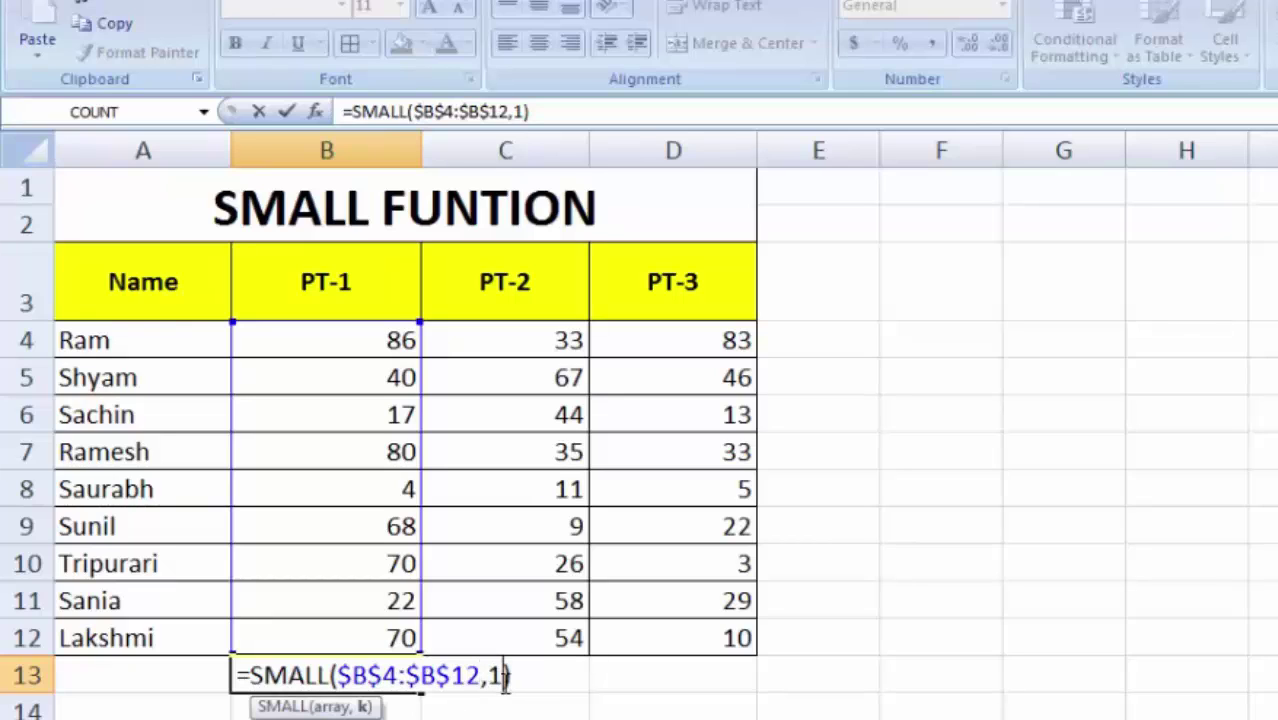
key(BackSpace)
text(2)
key(Return)
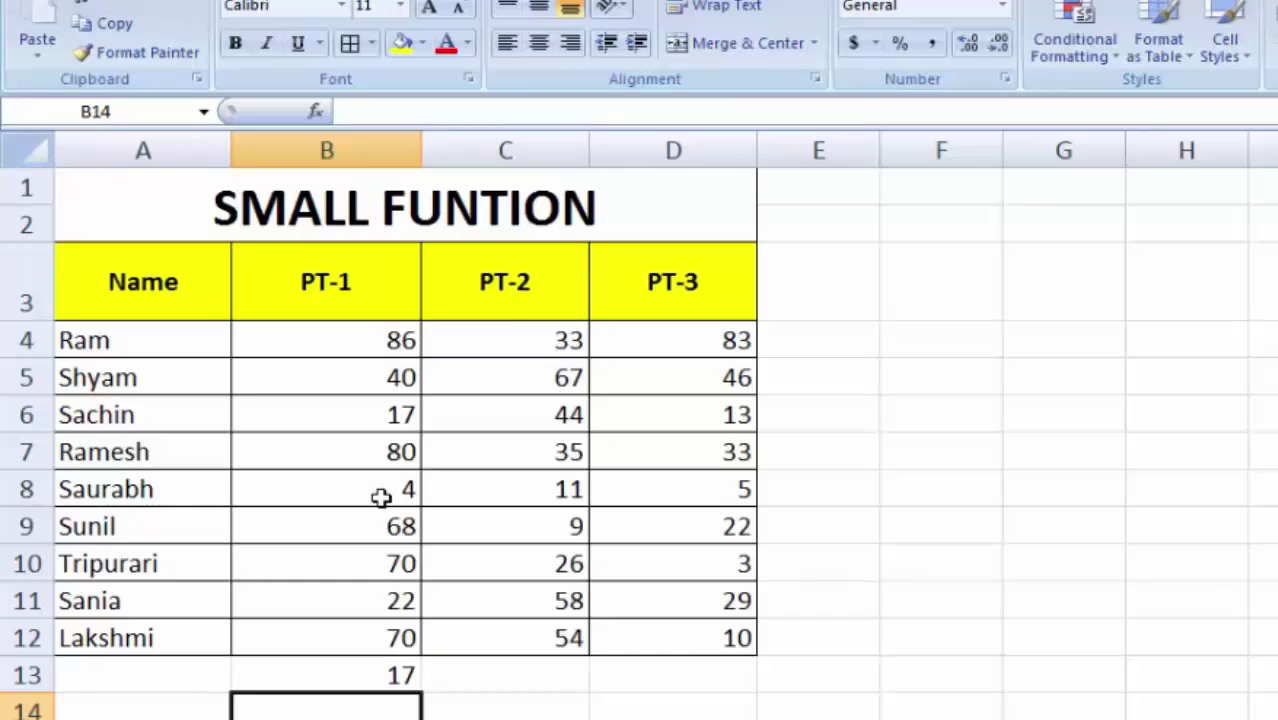
- Change the k argument to 3 so B13 returns 22, then select C13
click(386, 679)
double_click(386, 679)
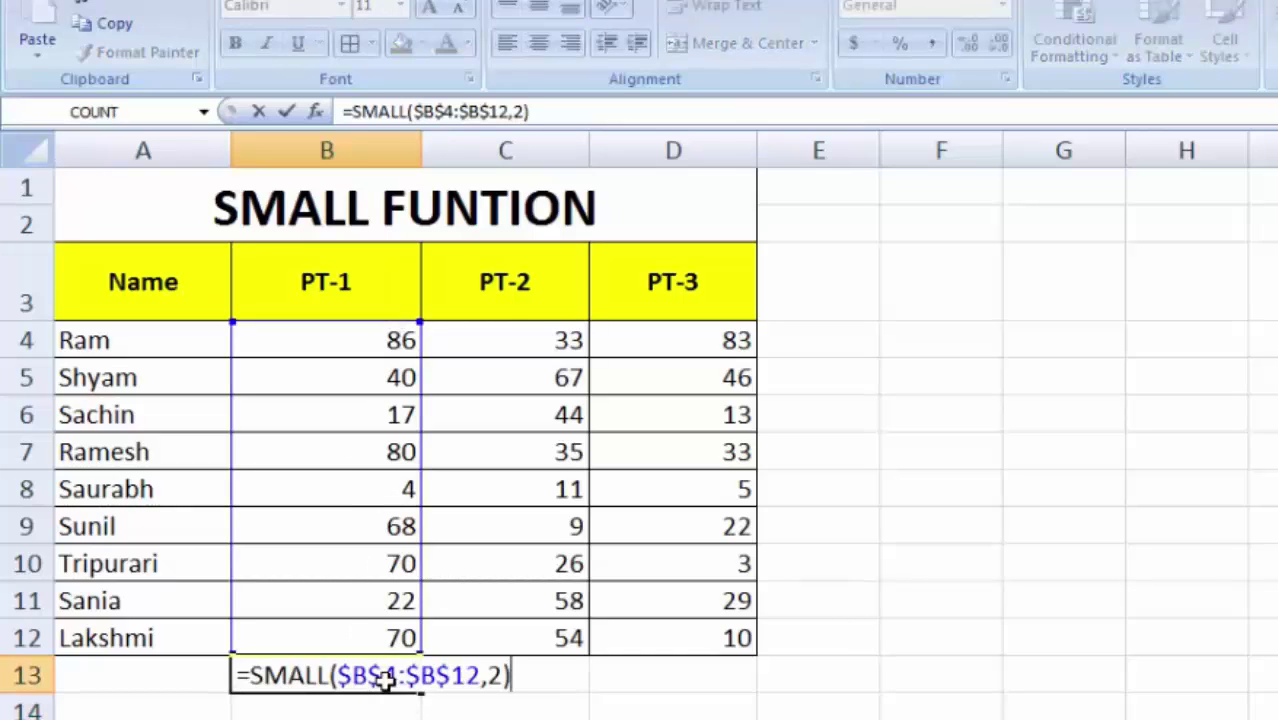
key(BackSpace)
key(BackSpace)
text(3)
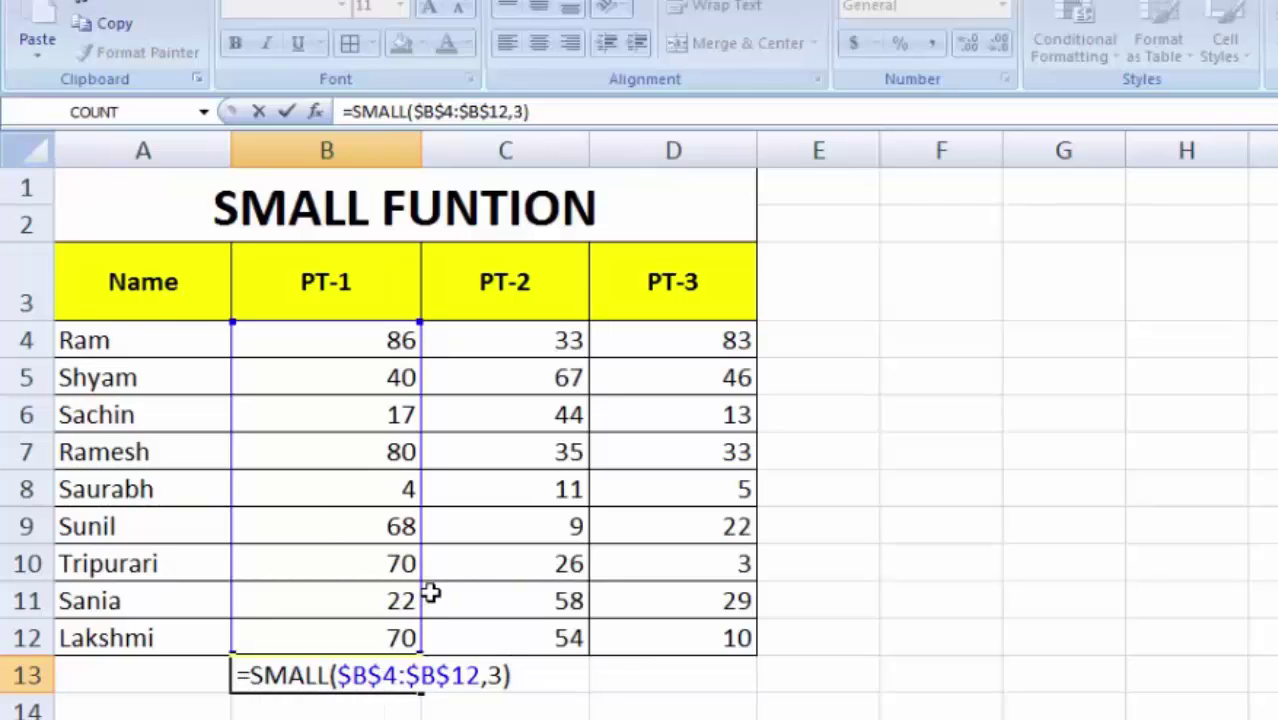
key(Return)
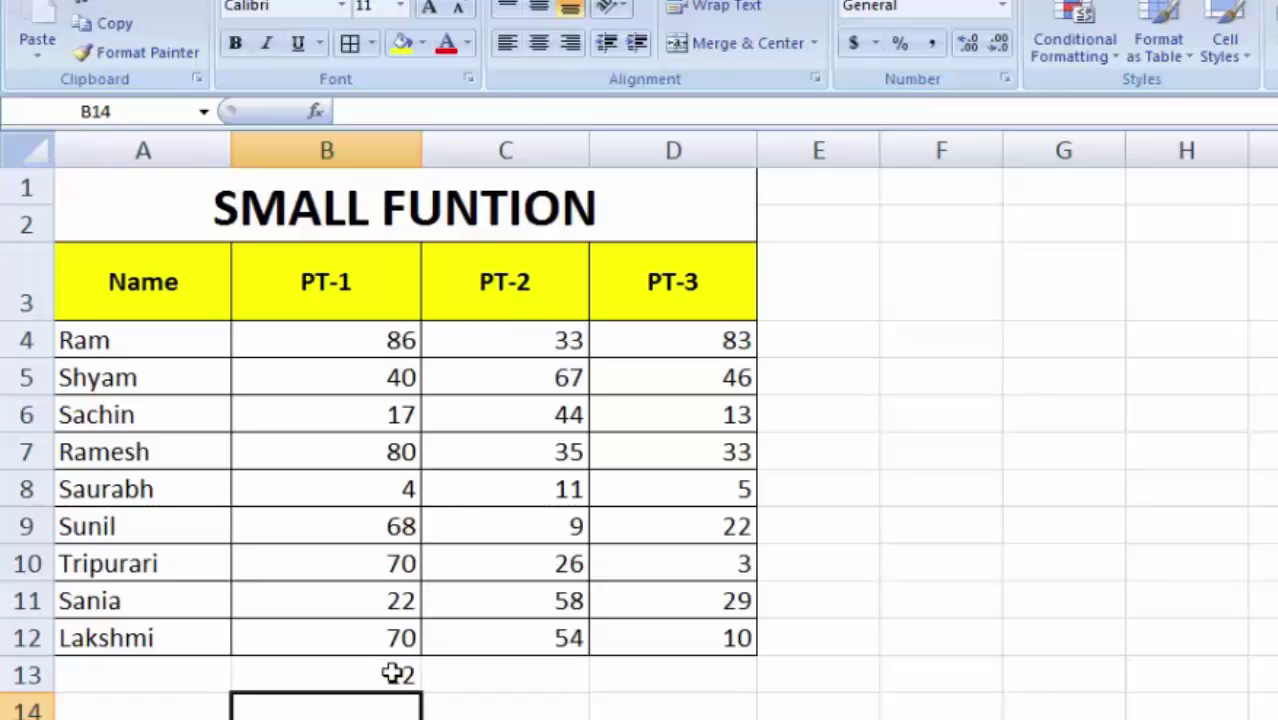
click(393, 673)
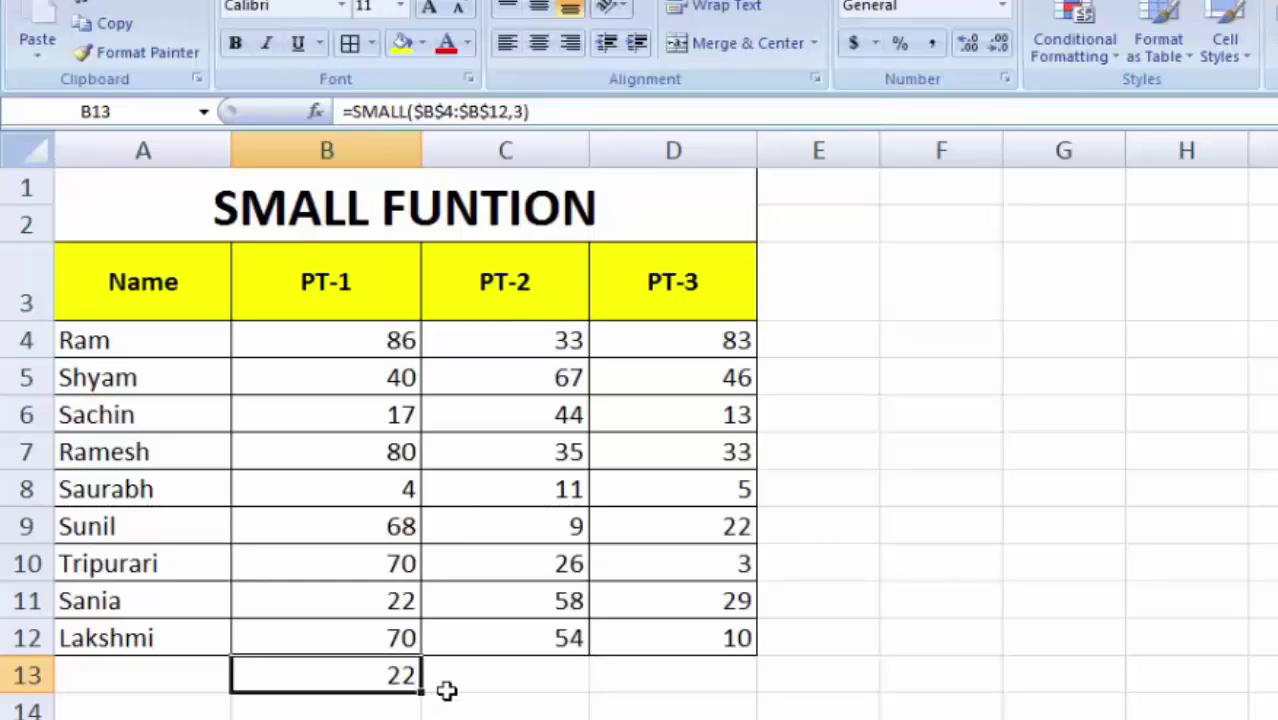
click(496, 679)
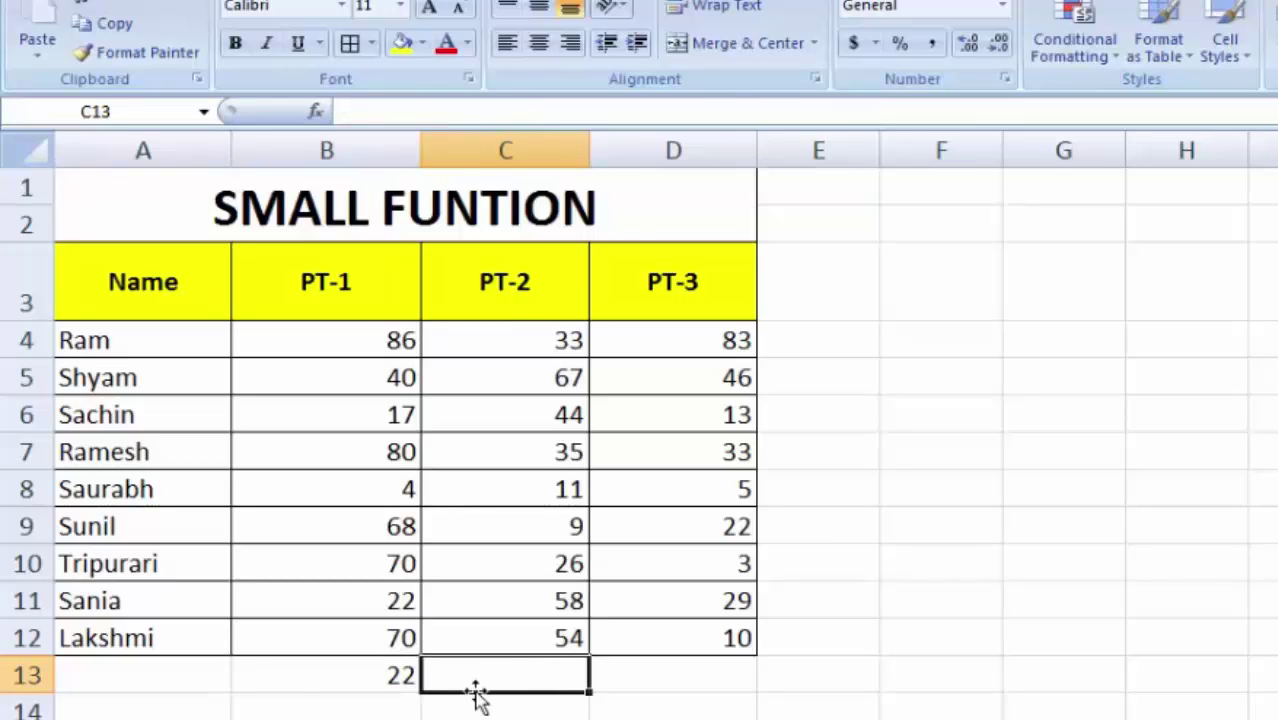
- Fill B13's SMALL formula across C13 and D13
click(376, 673)
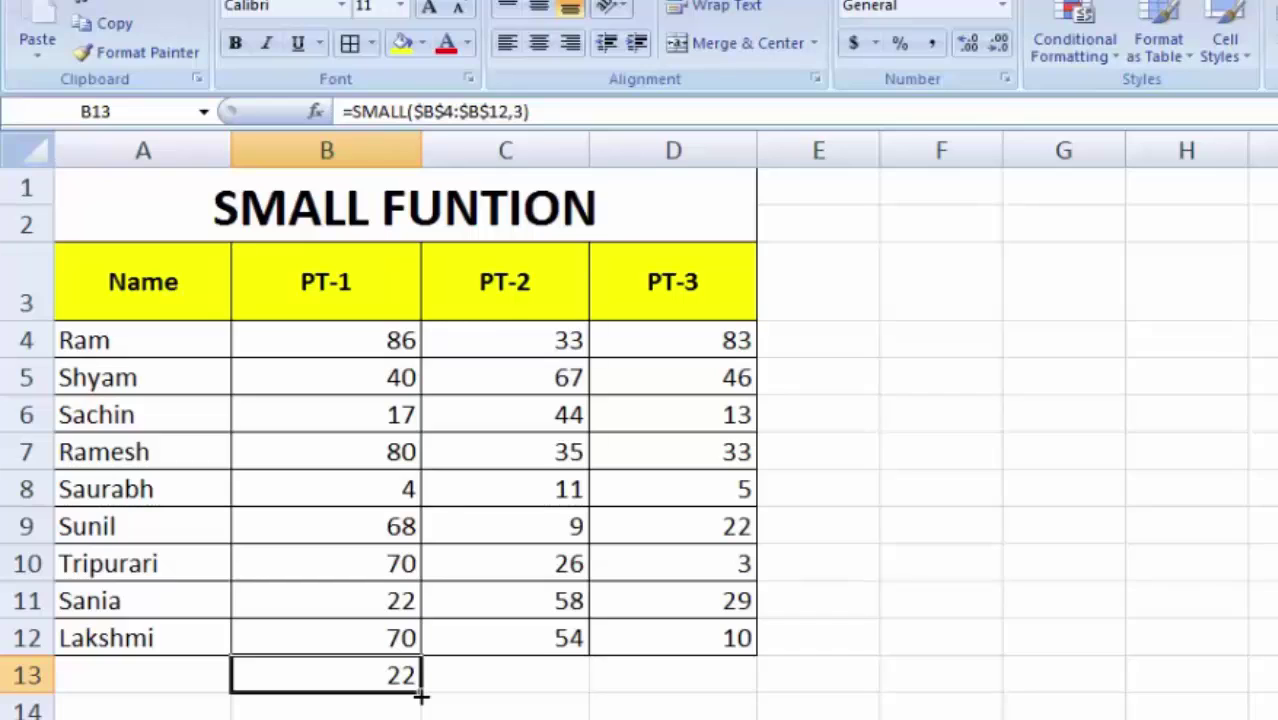
drag(434, 694, 533, 692)
drag(650, 693, 707, 703)
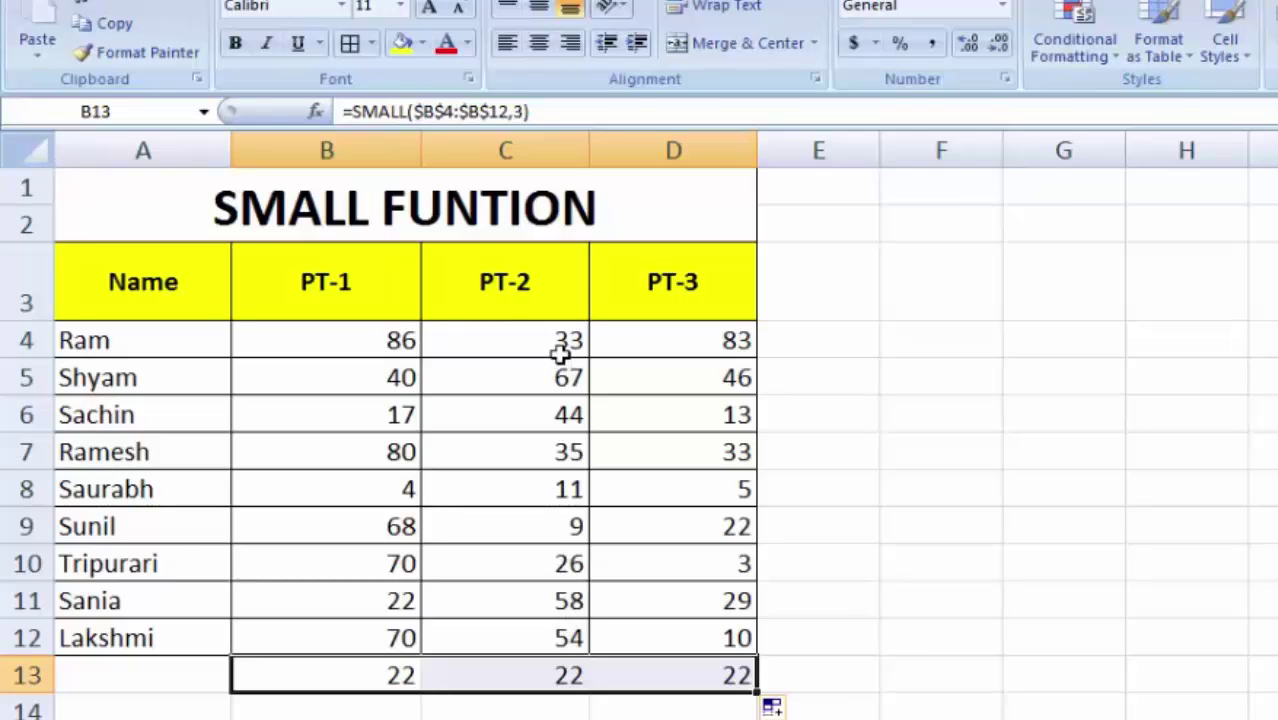
- Erase the copied formula text from C13, leaving it empty
double_click(524, 670)
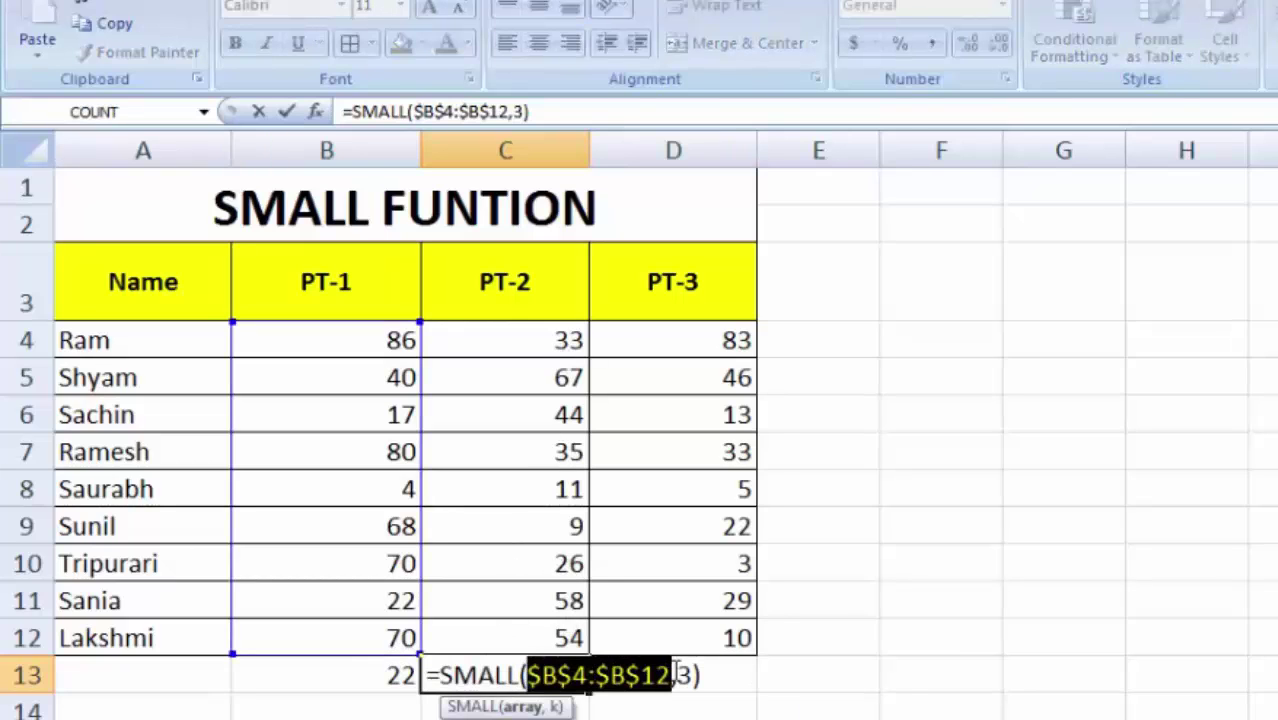
click(793, 700)
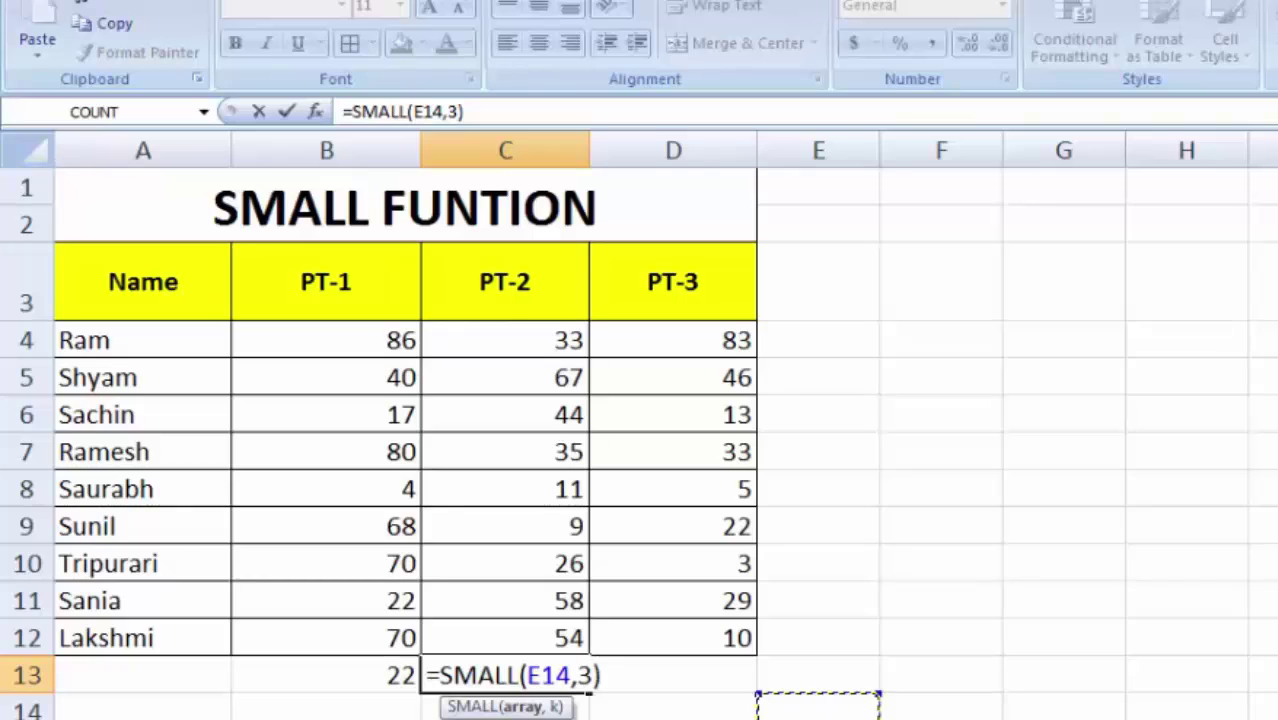
key(BackSpace)
key(BackSpace)
key(BackSpace)
key(BackSpace)
key(BackSpace)
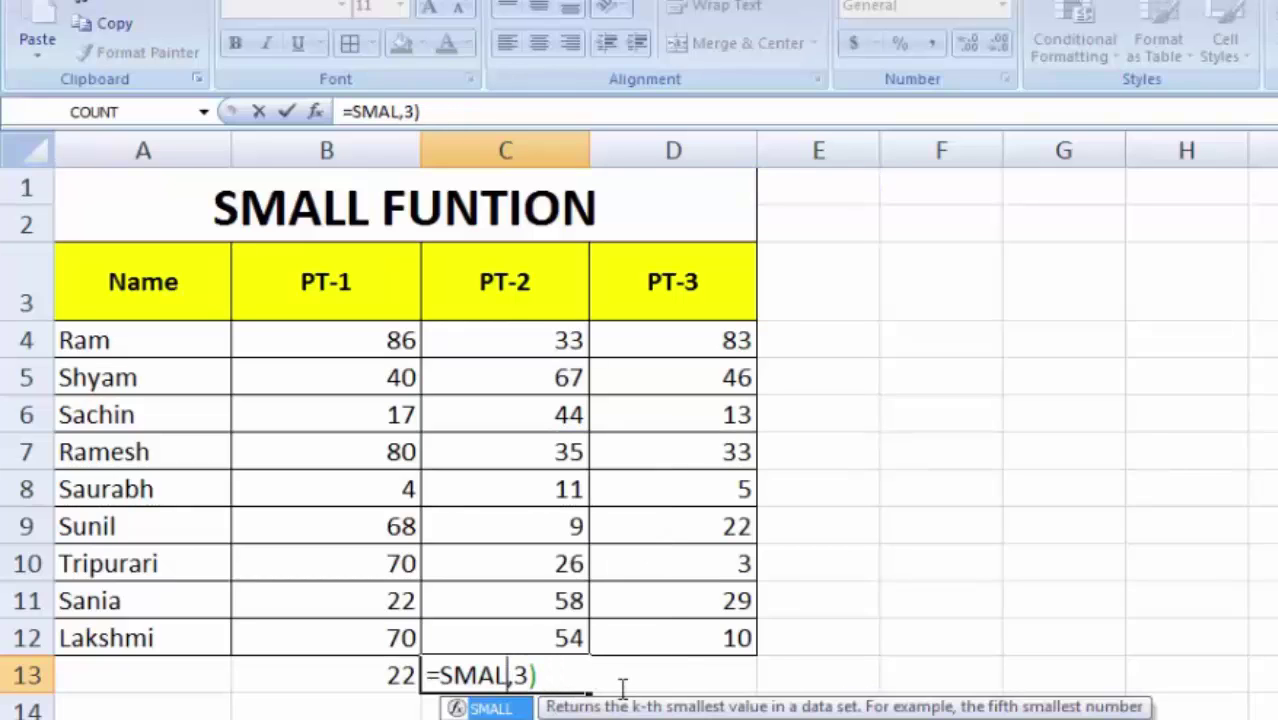
key(BackSpace)
key(BackSpace)
key(BackSpace)
key(BackSpace)
key(BackSpace)
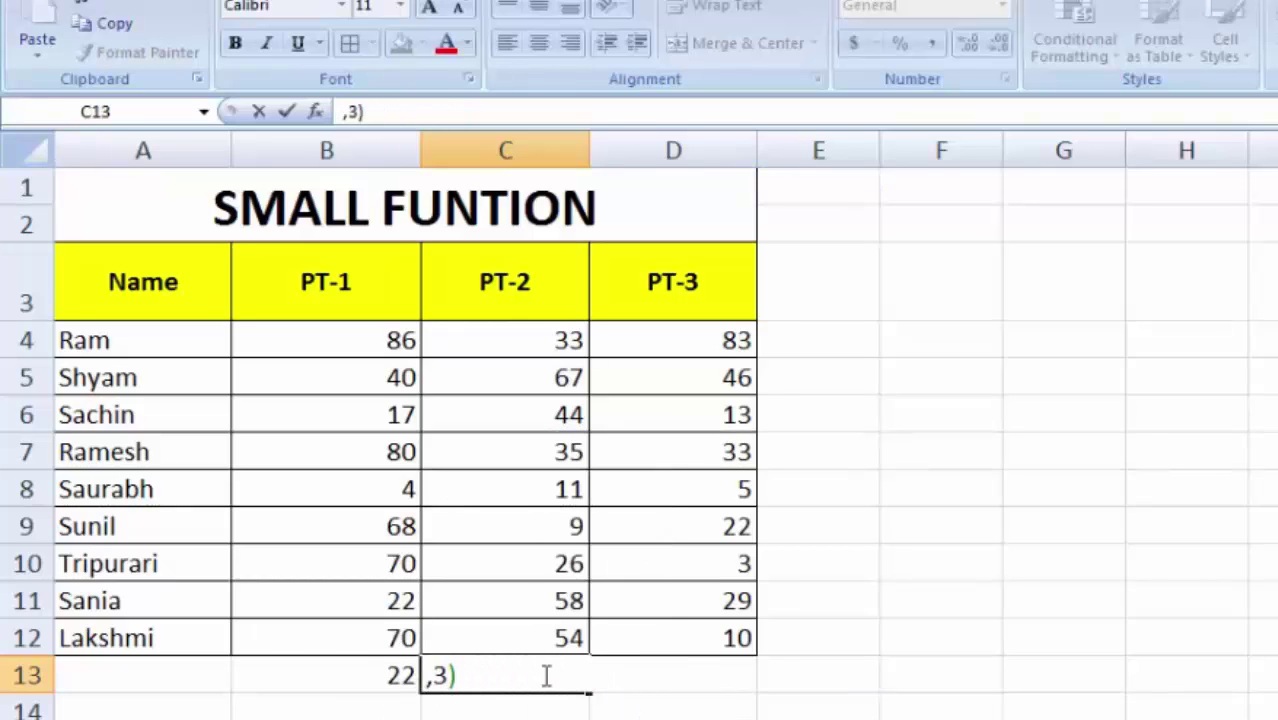
key(BackSpace)
key(BackSpace)
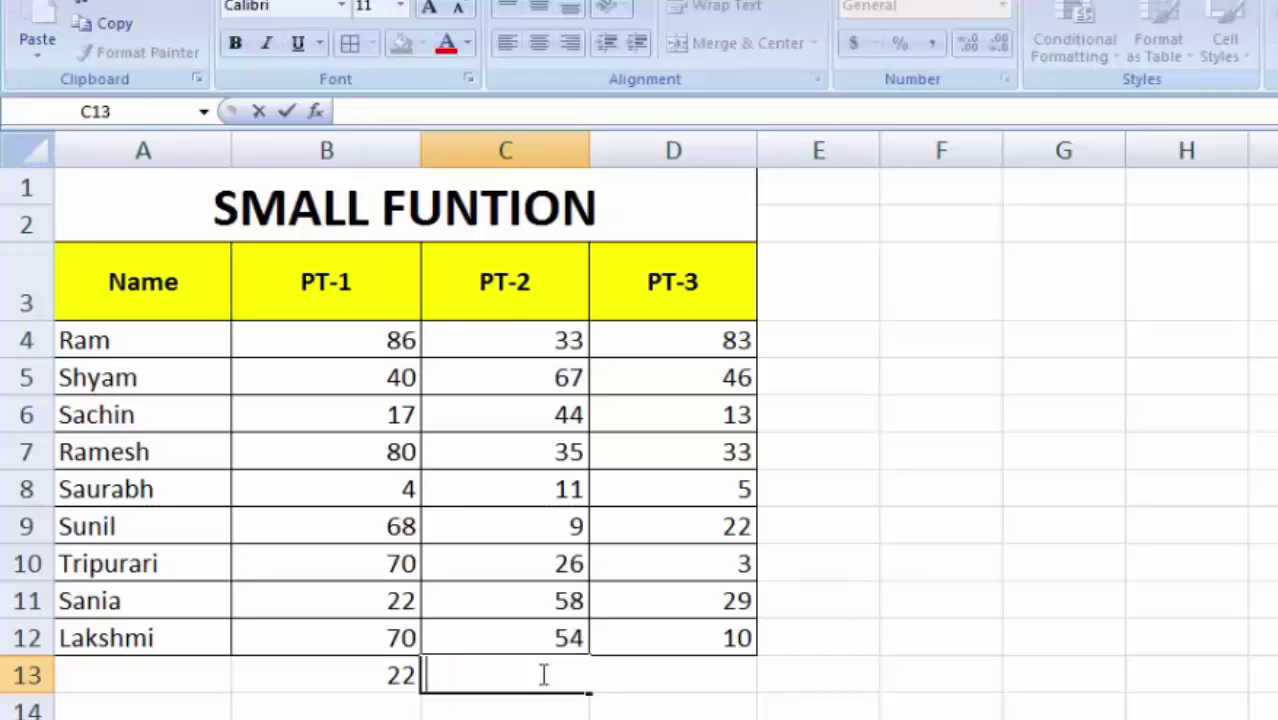
click(332, 694)
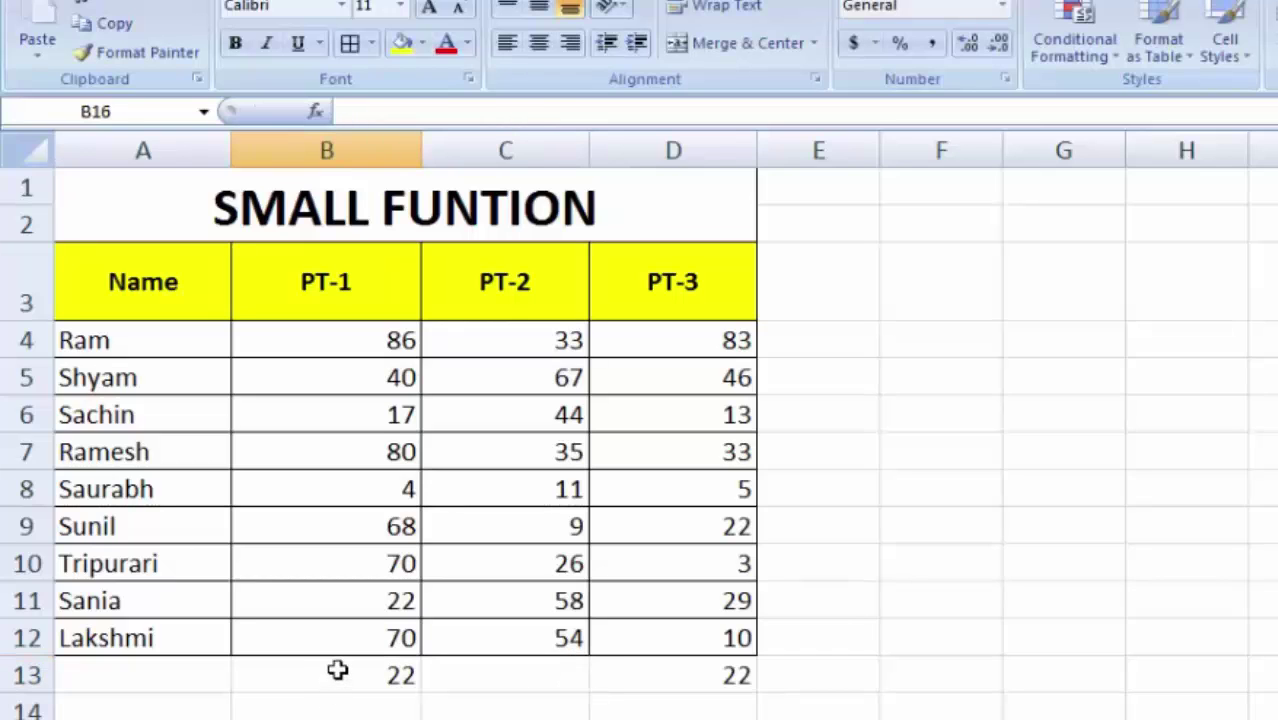
- Set B13's k argument back to 1 so it shows 4
click(338, 670)
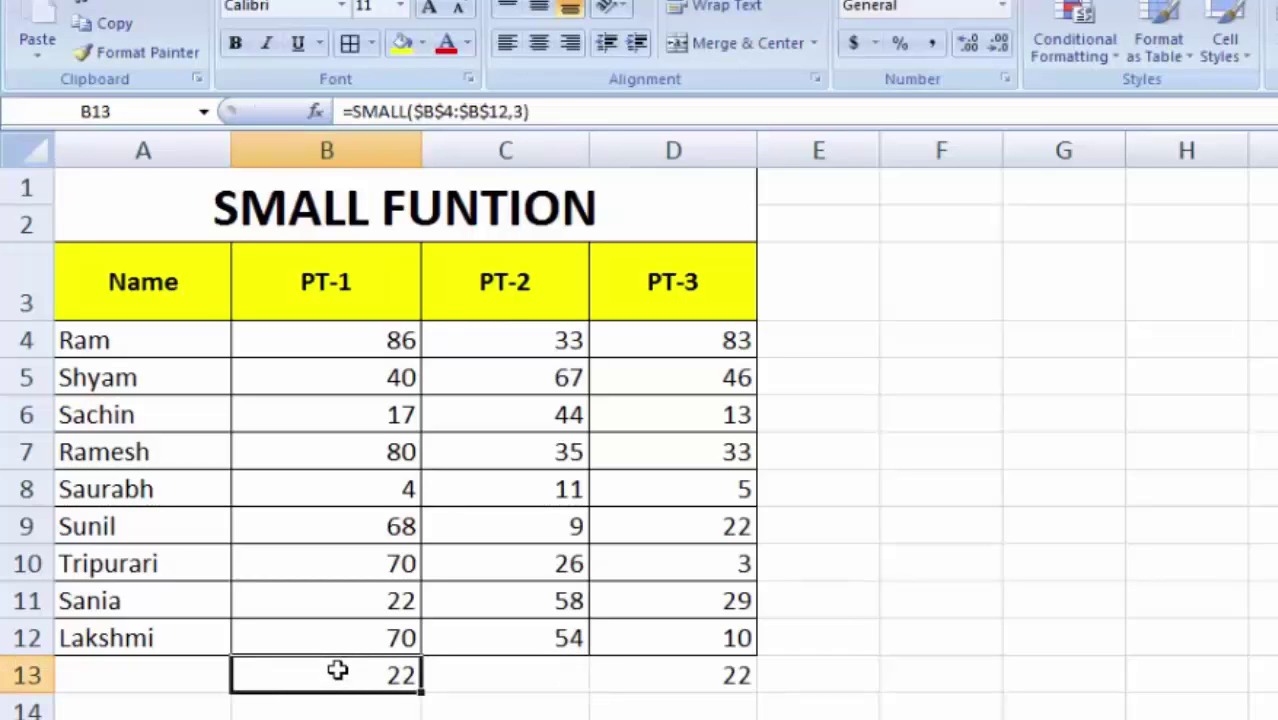
click(525, 112)
key(BackSpace)
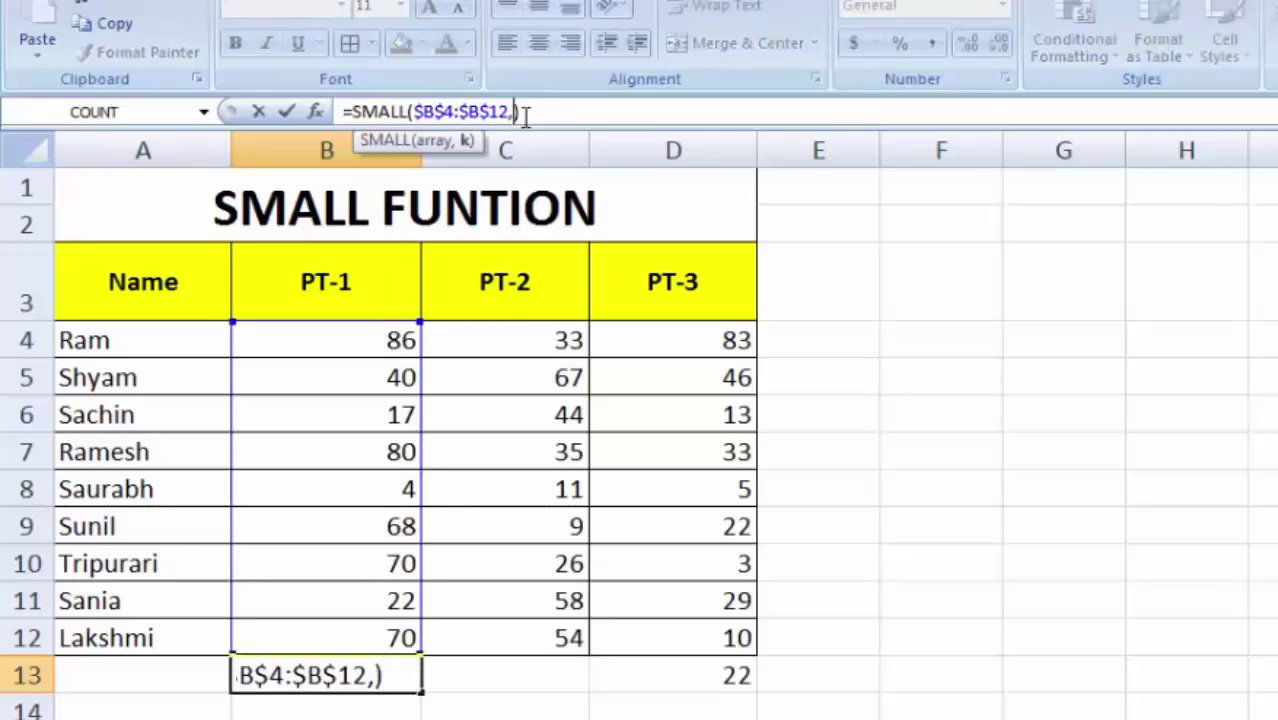
text(1)
key(Return)
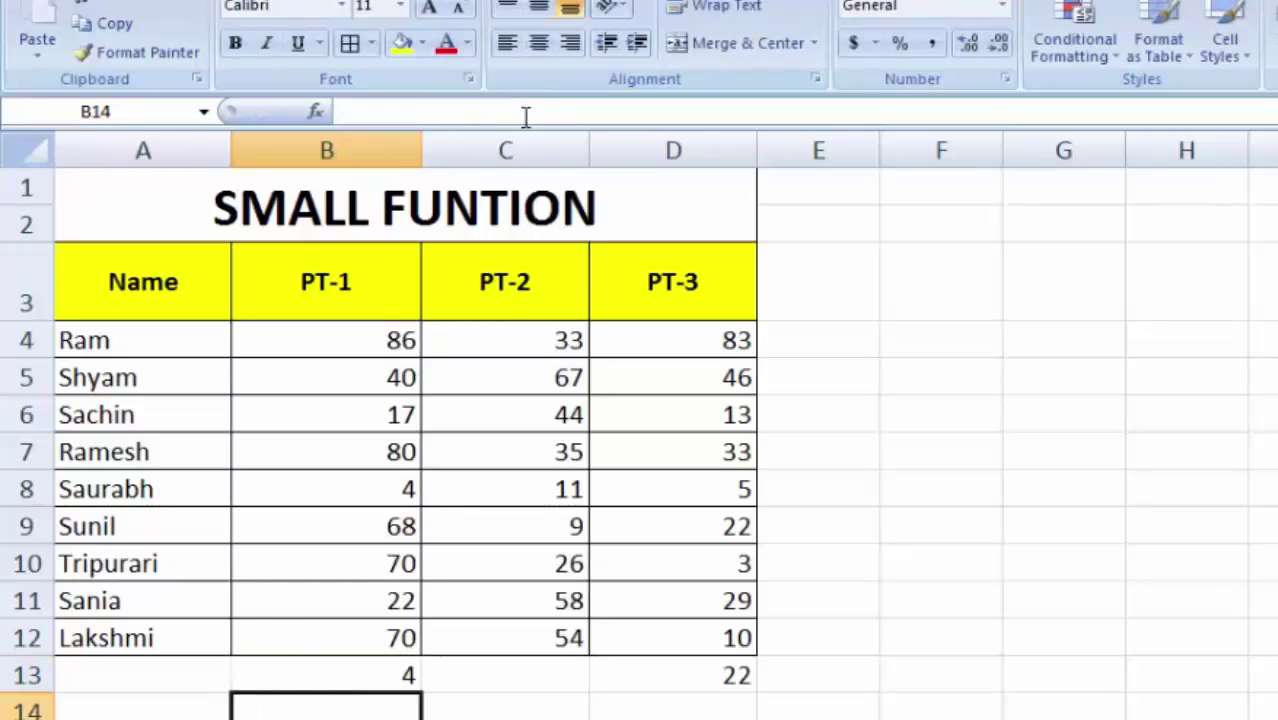
- Fill the formula across to D13, then delete the copies in C13:D13
click(330, 665)
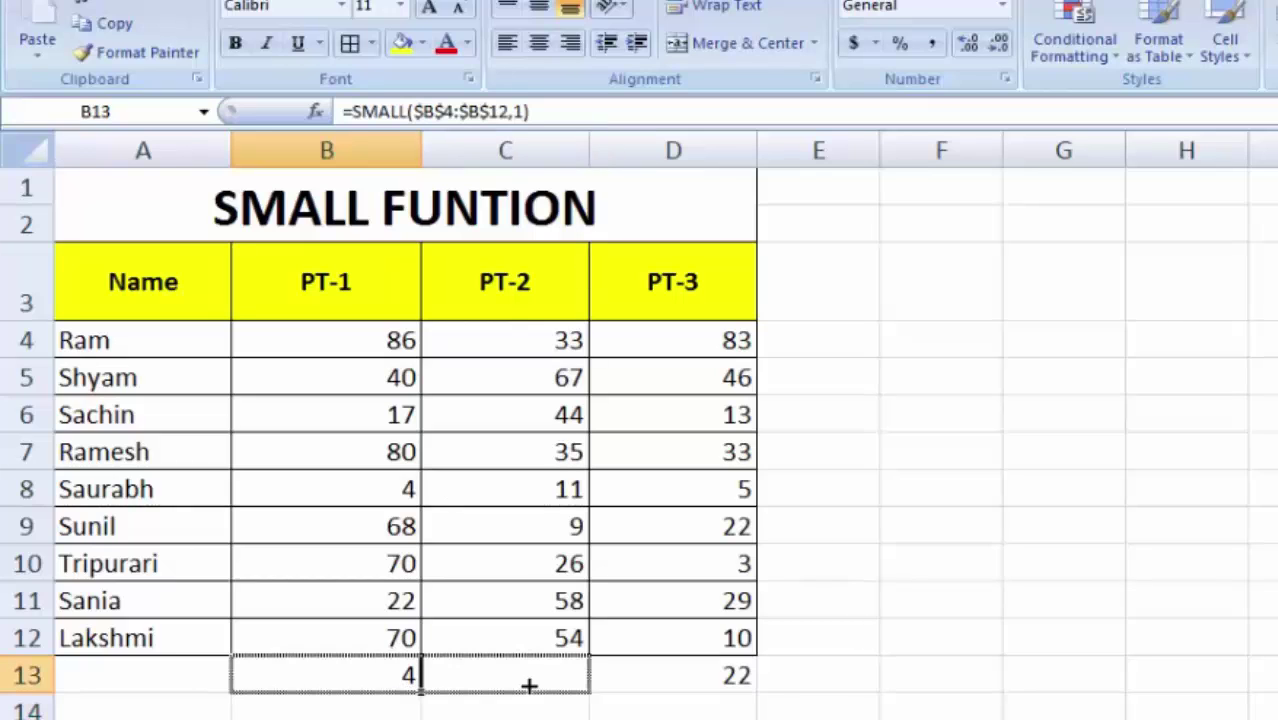
drag(420, 697, 606, 690)
click(713, 702)
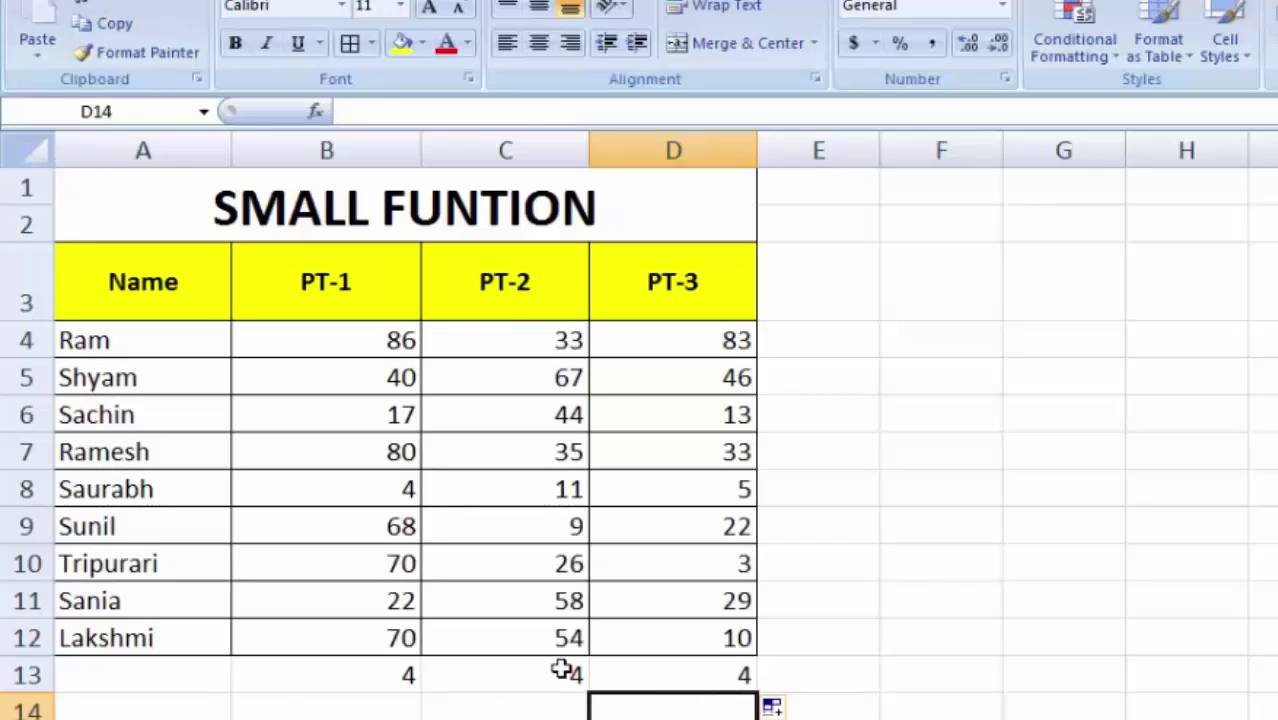
drag(562, 666, 690, 664)
key(Delete)
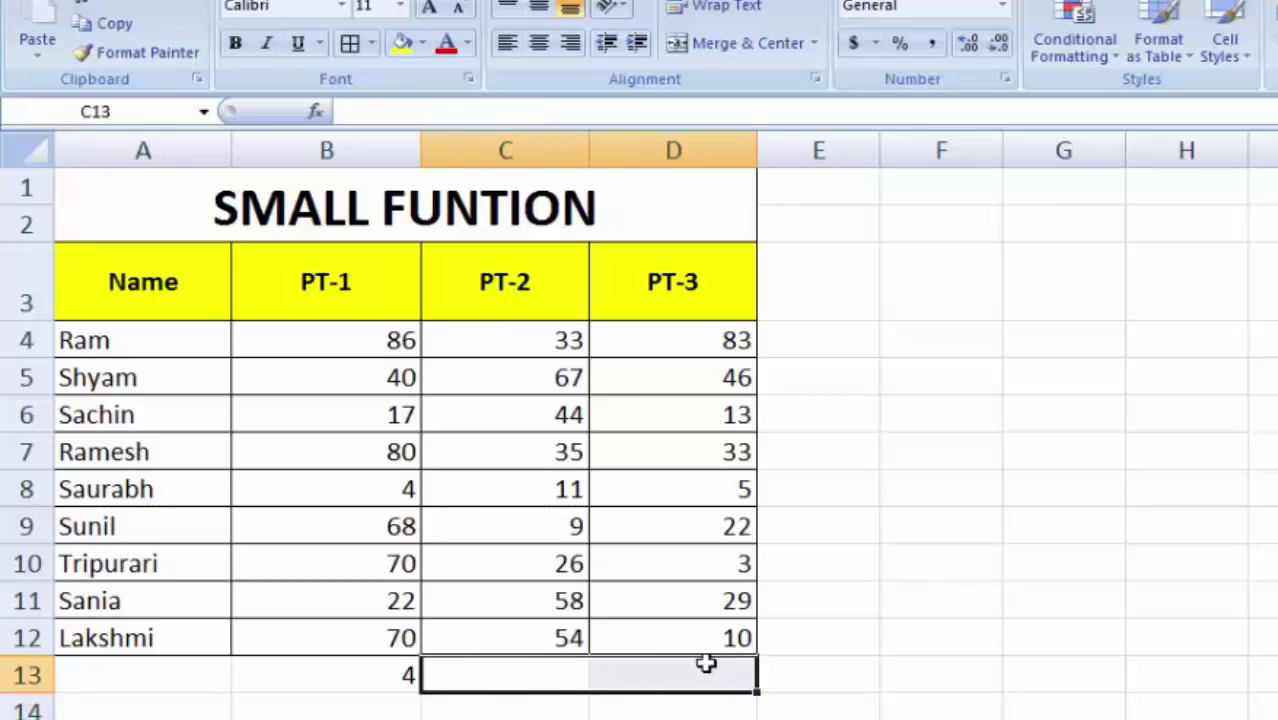
- Enter =SMALL($C$4:$C$12,1) in C13 to show the lowest PT-2 score, 9
click(566, 682)
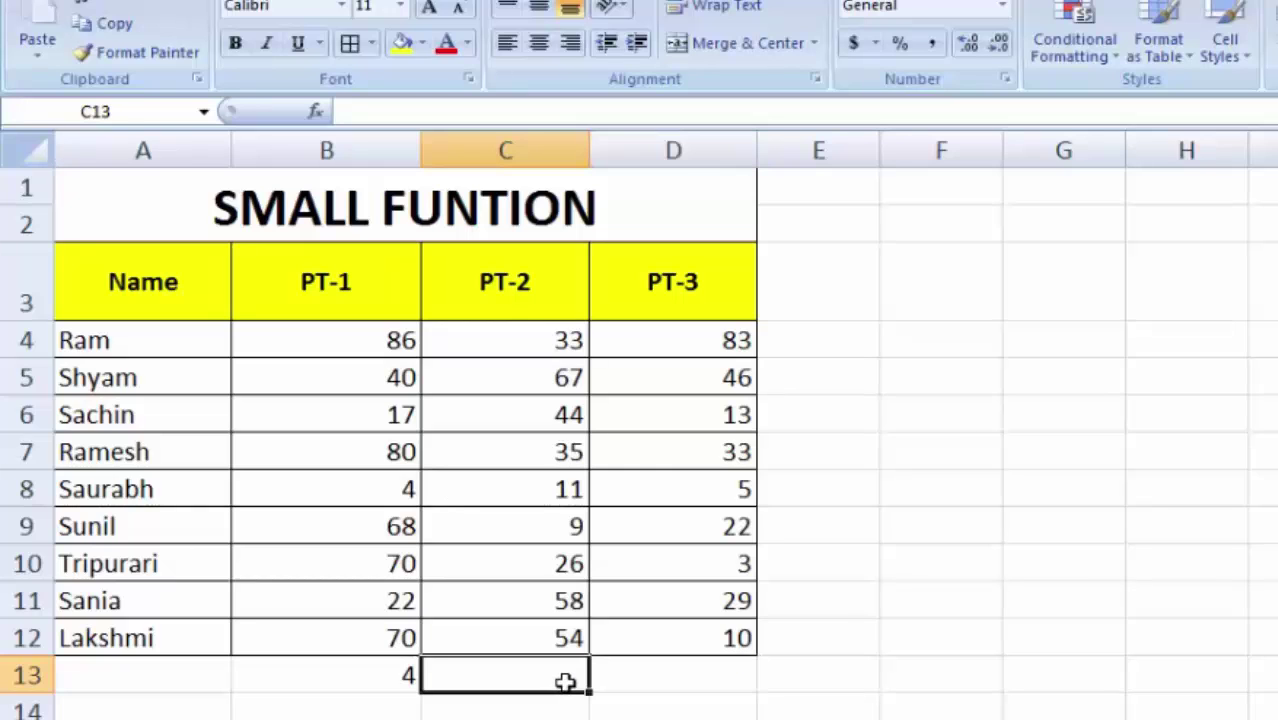
text(=s)
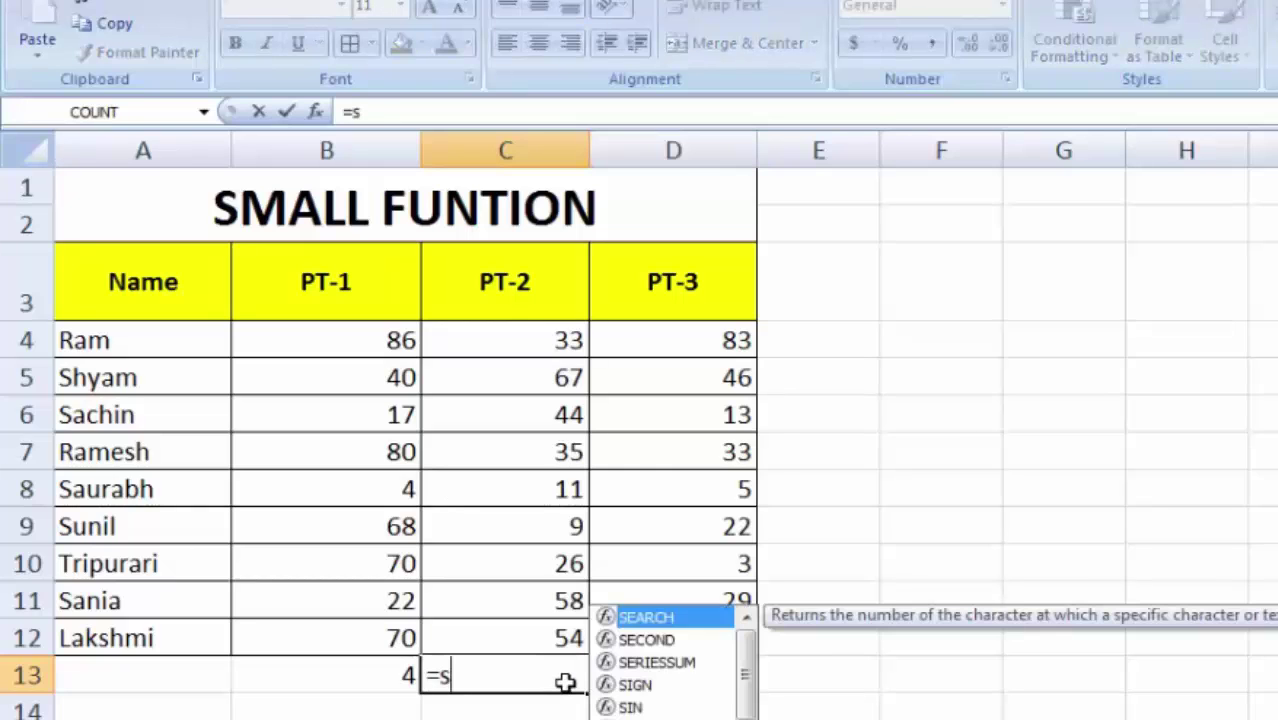
text(mall)
key(Tab)
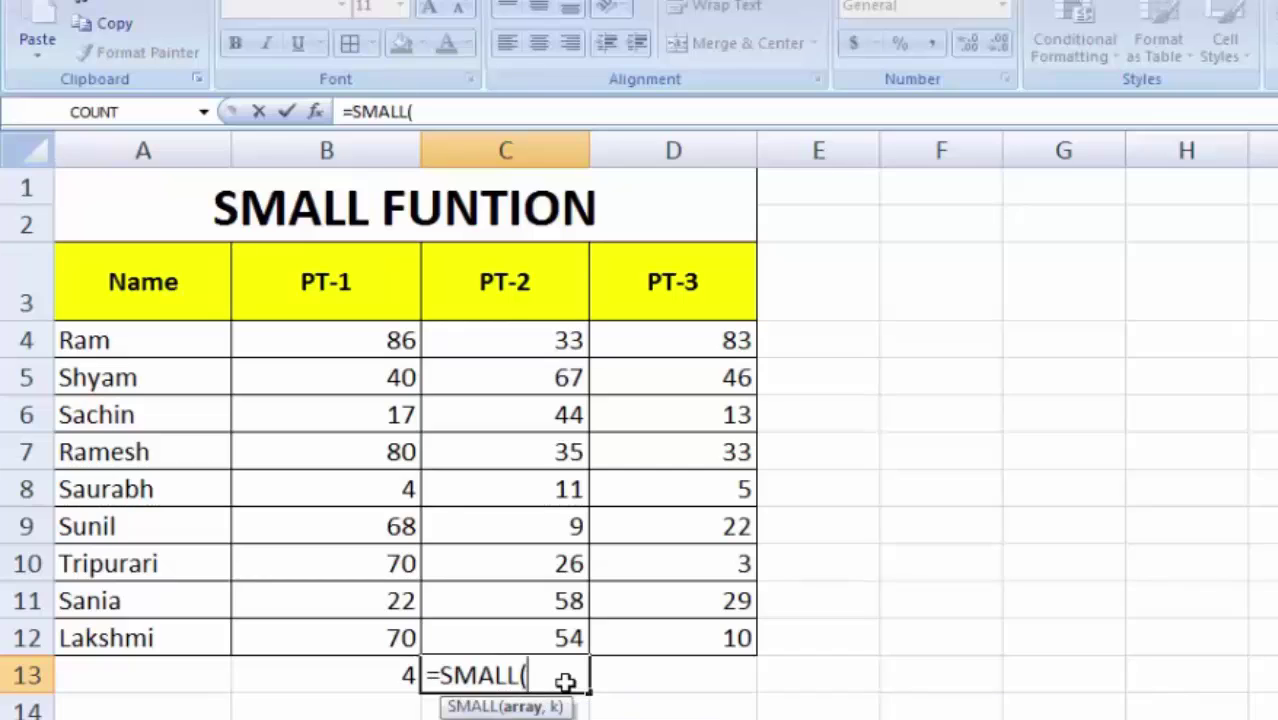
drag(491, 336, 499, 606)
click(499, 631)
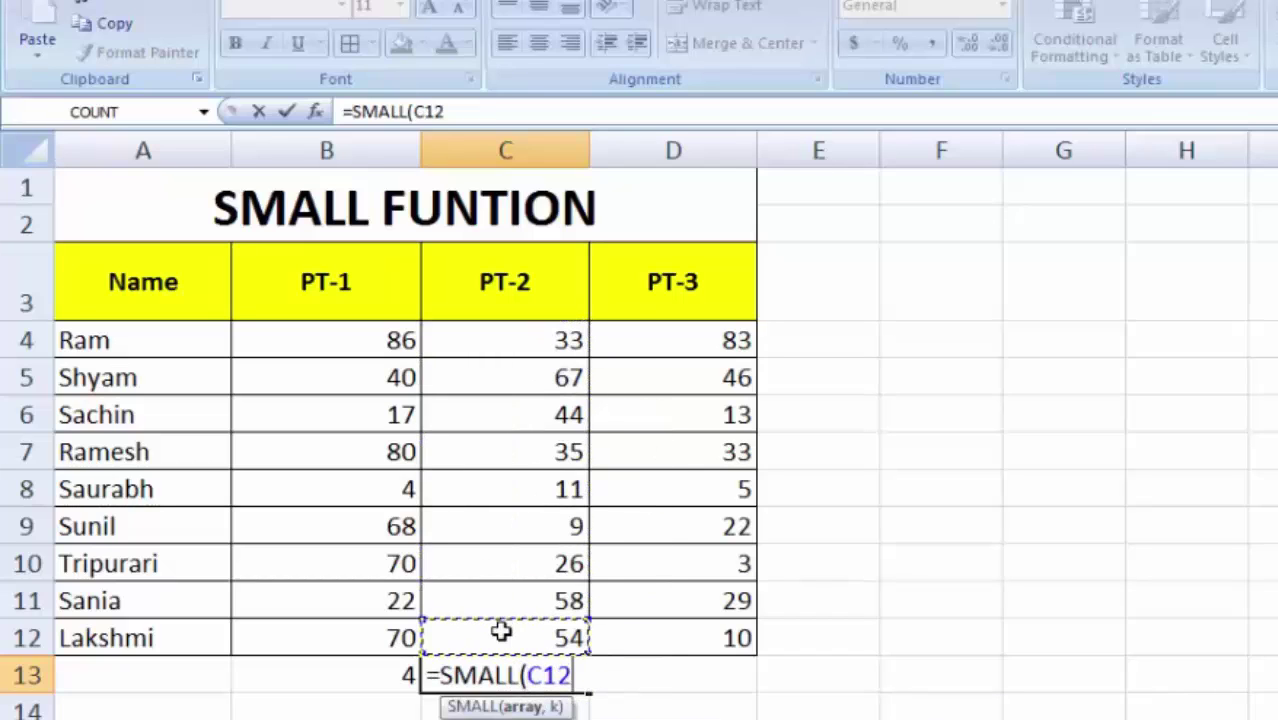
click(509, 337)
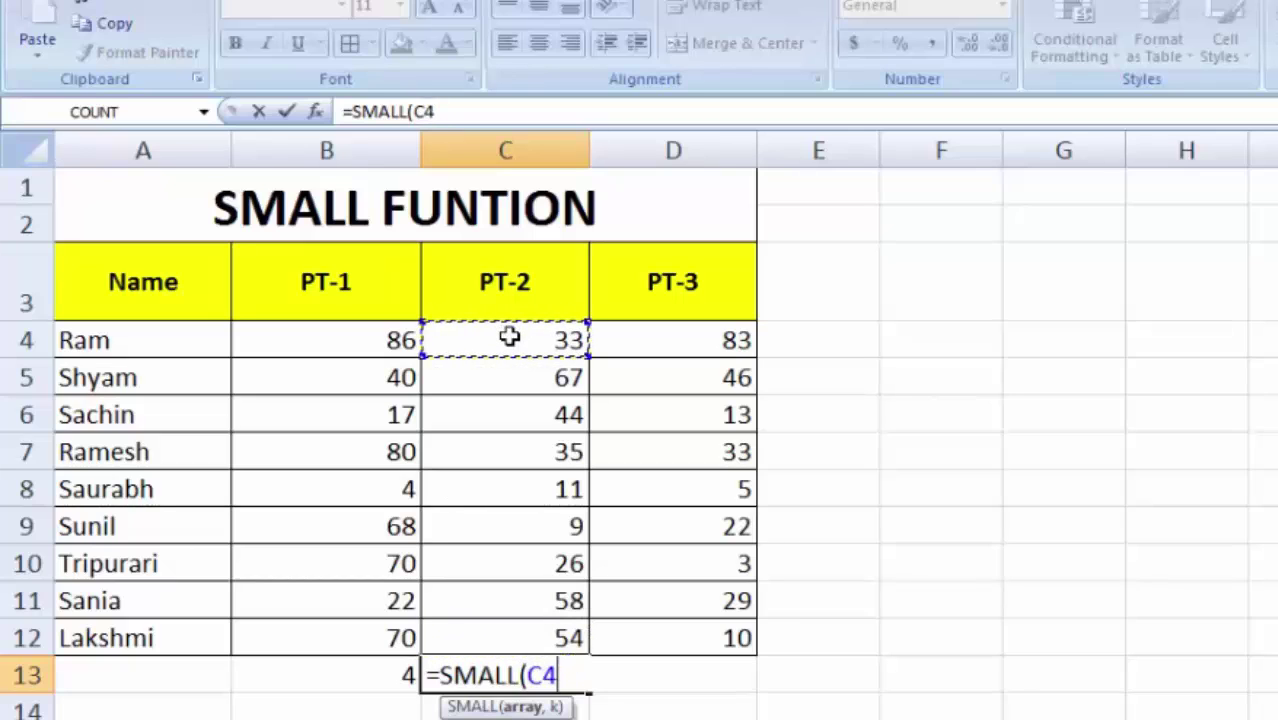
key(shift+Down)
key(shift+Down)
key(shift+Down)
key(shift+Down)
key(shift+Down)
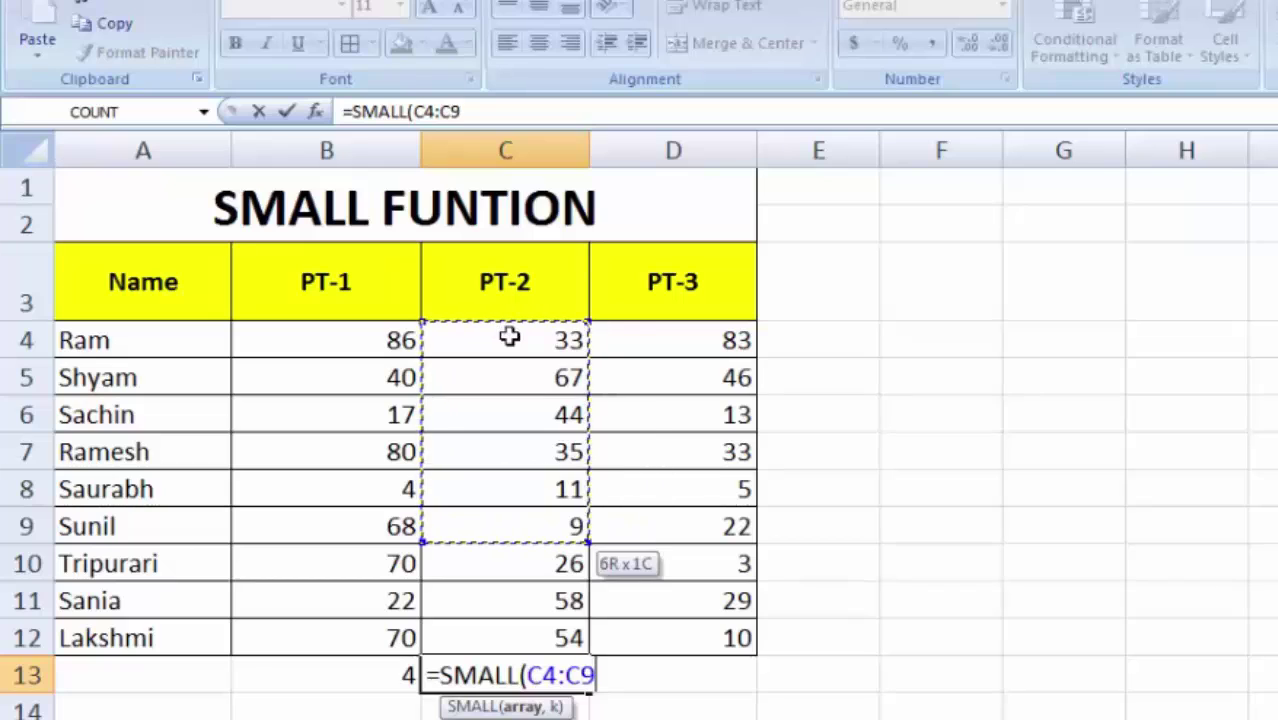
key(shift+Down)
key(shift+Down)
key(shift+Down)
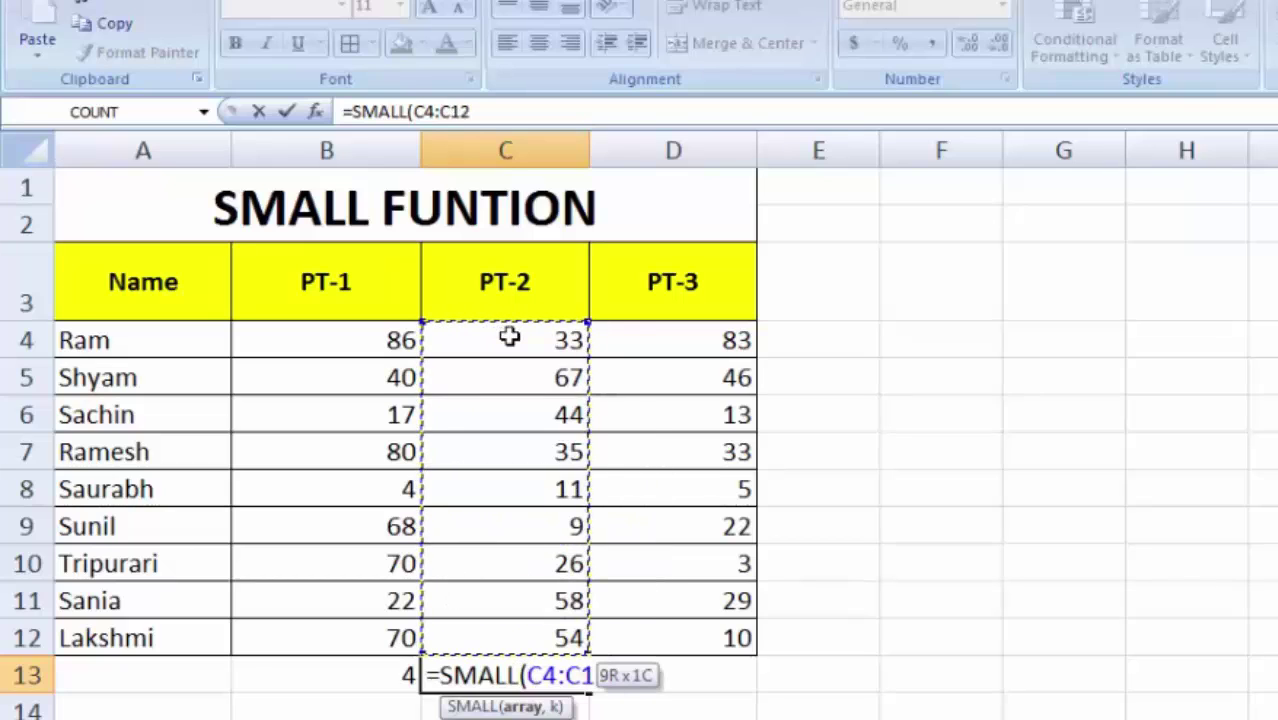
key(F4)
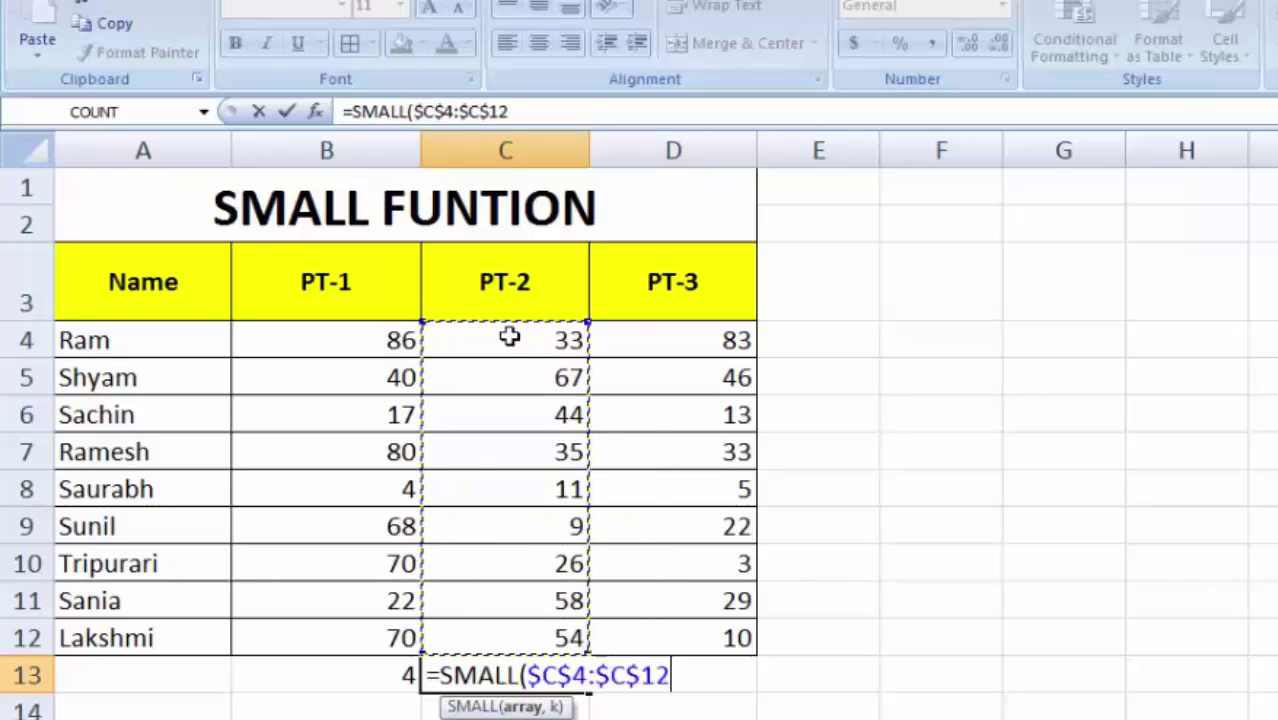
text(,)
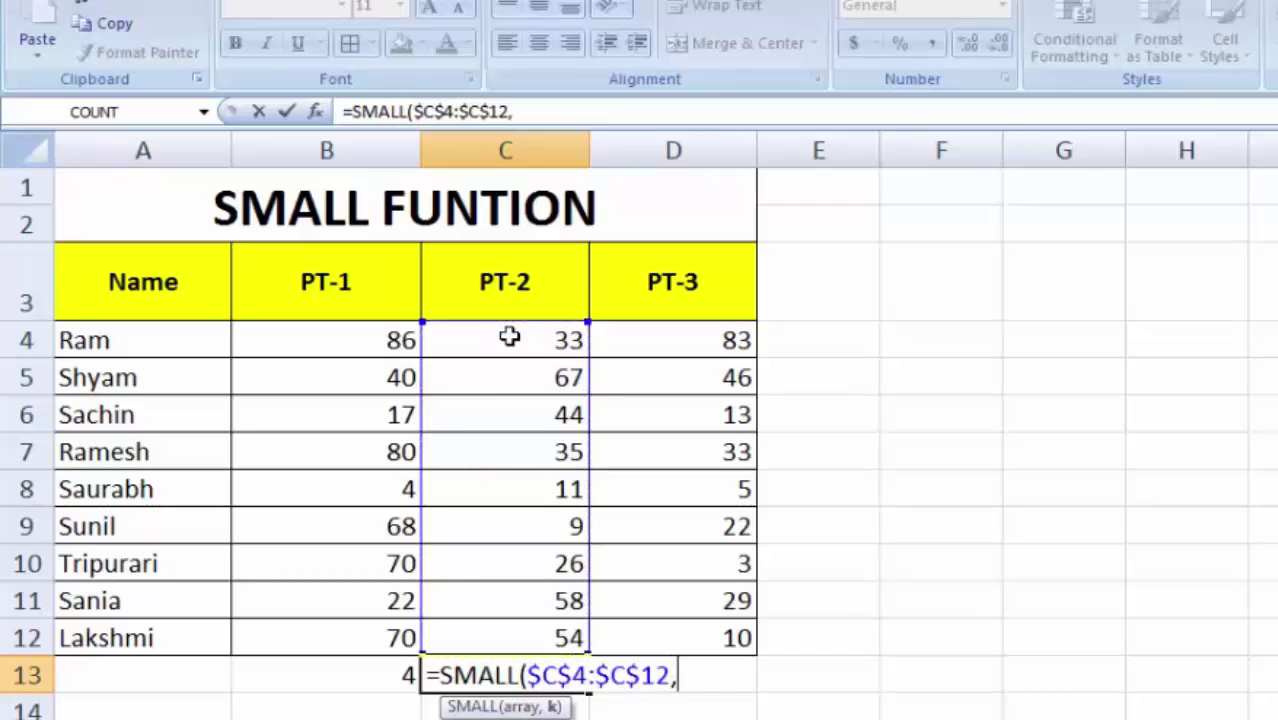
text(1)
key(Return)
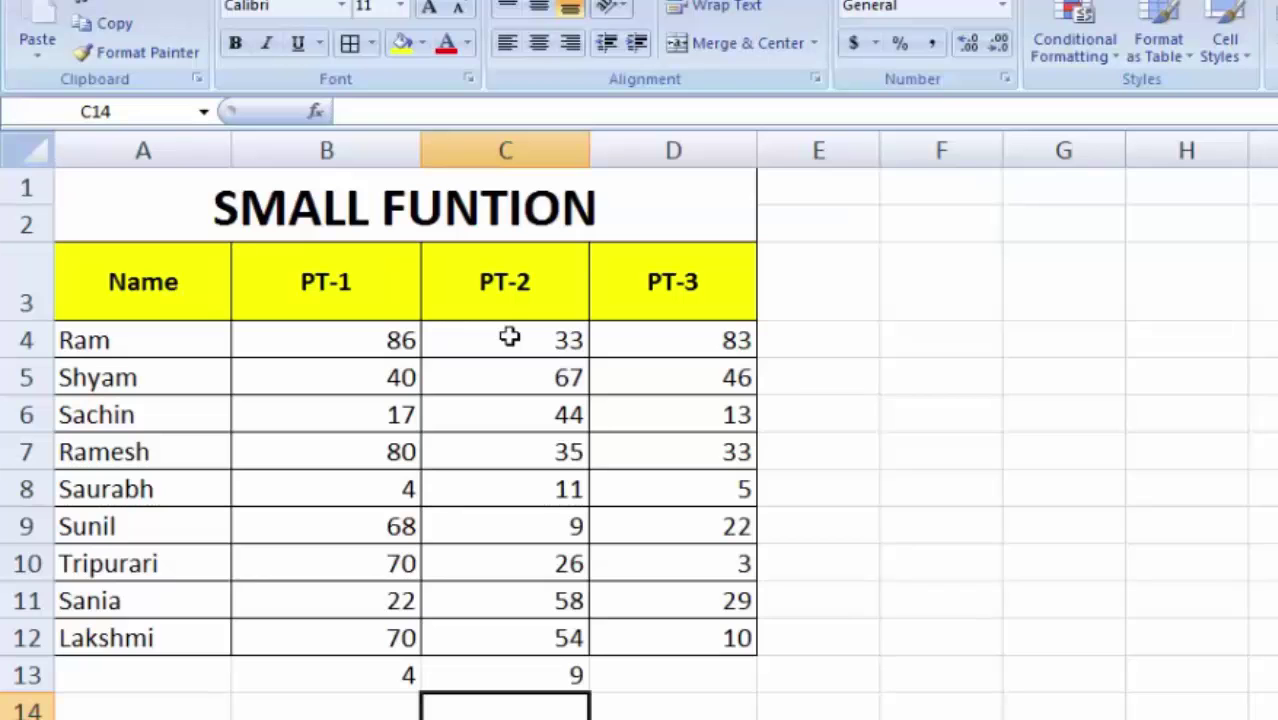
click(543, 674)
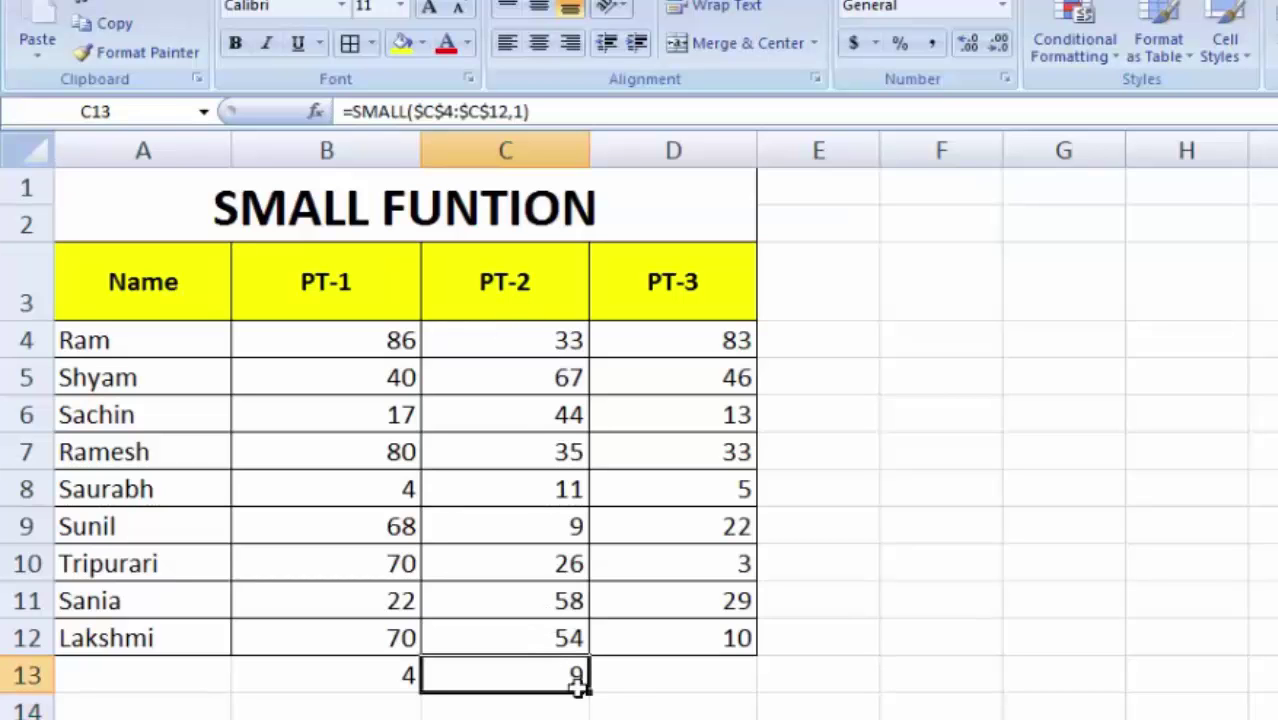
- Enter =SMALL($D$4:$D$12,1) in D13, showing 3, then select the B13:D13 results
click(633, 677)
text(=)
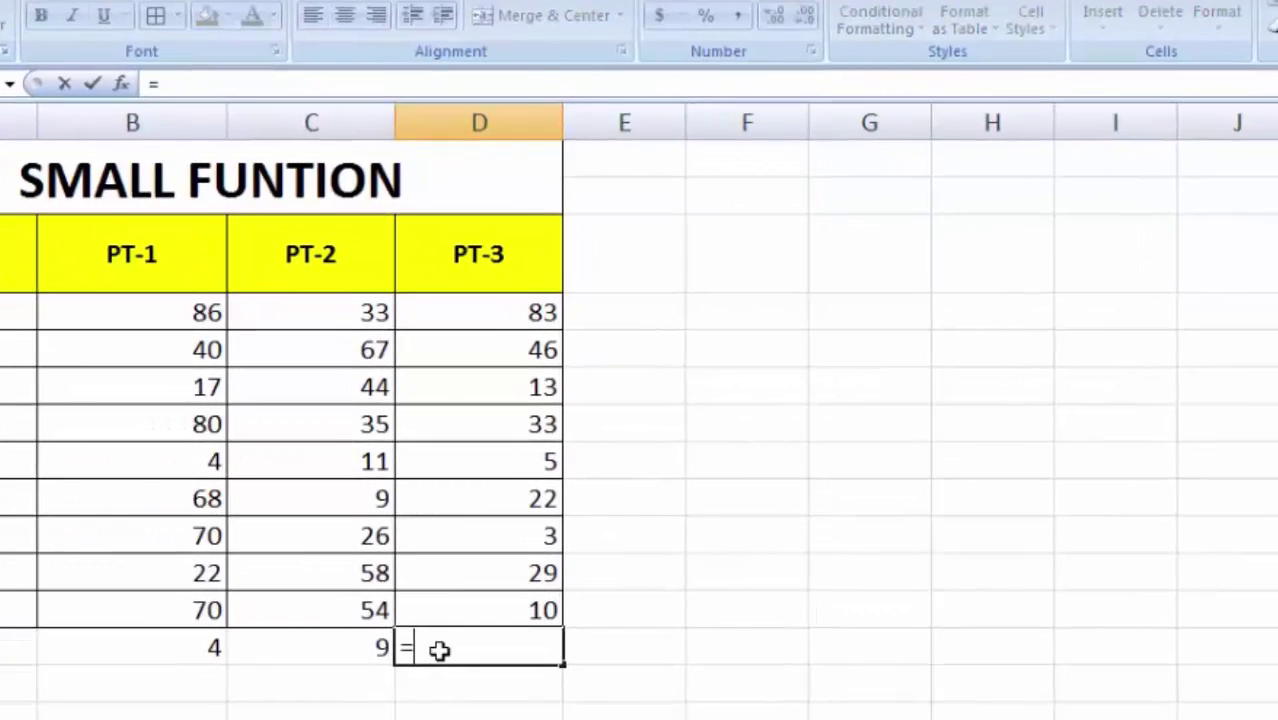
text(small)
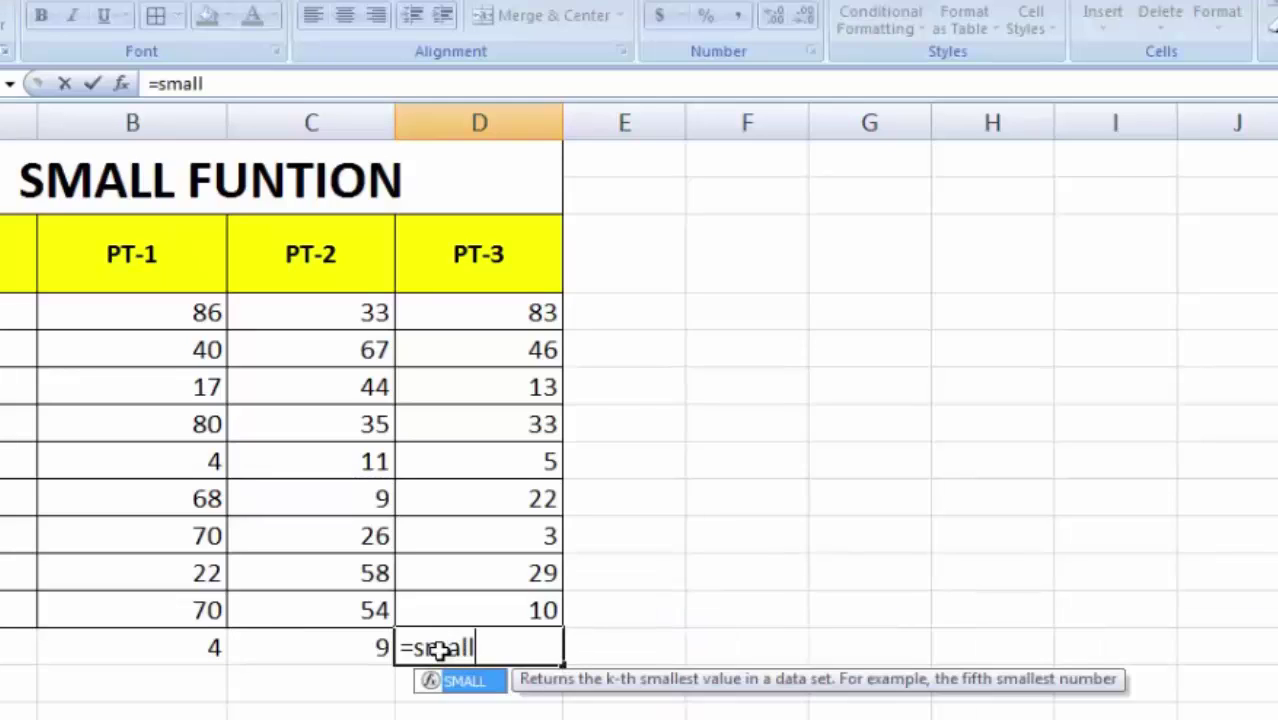
key(Tab)
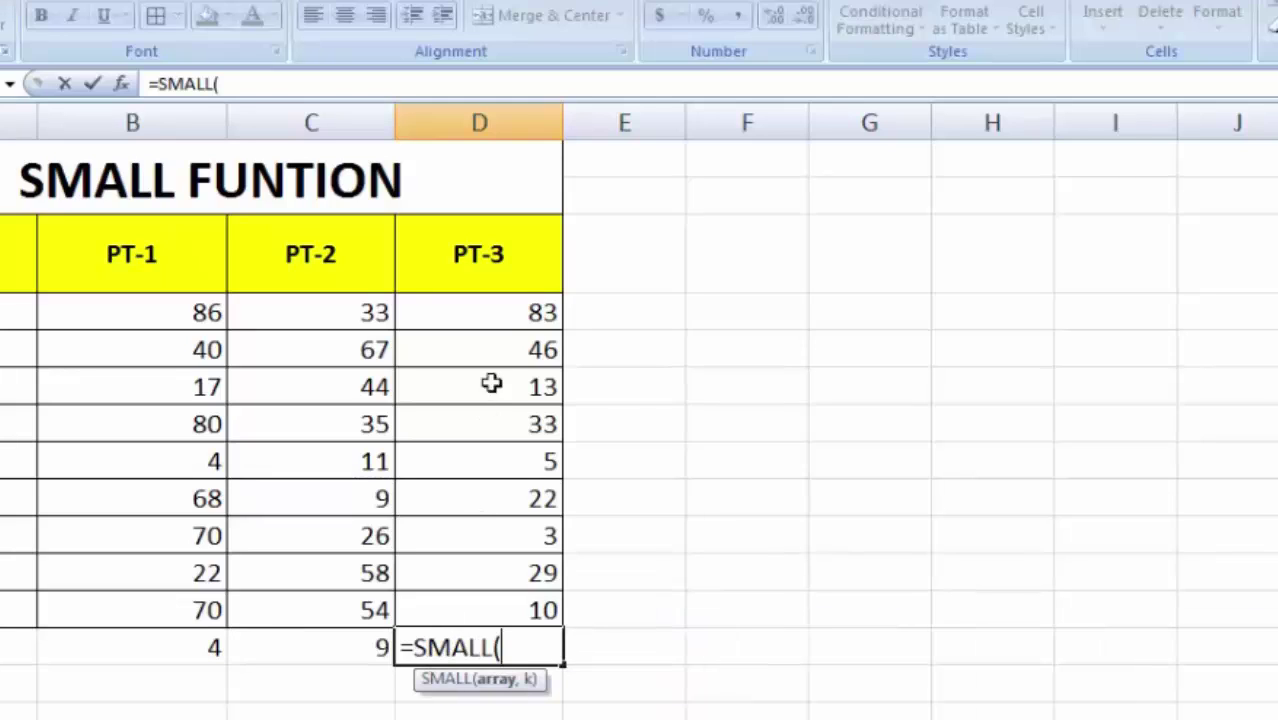
click(499, 312)
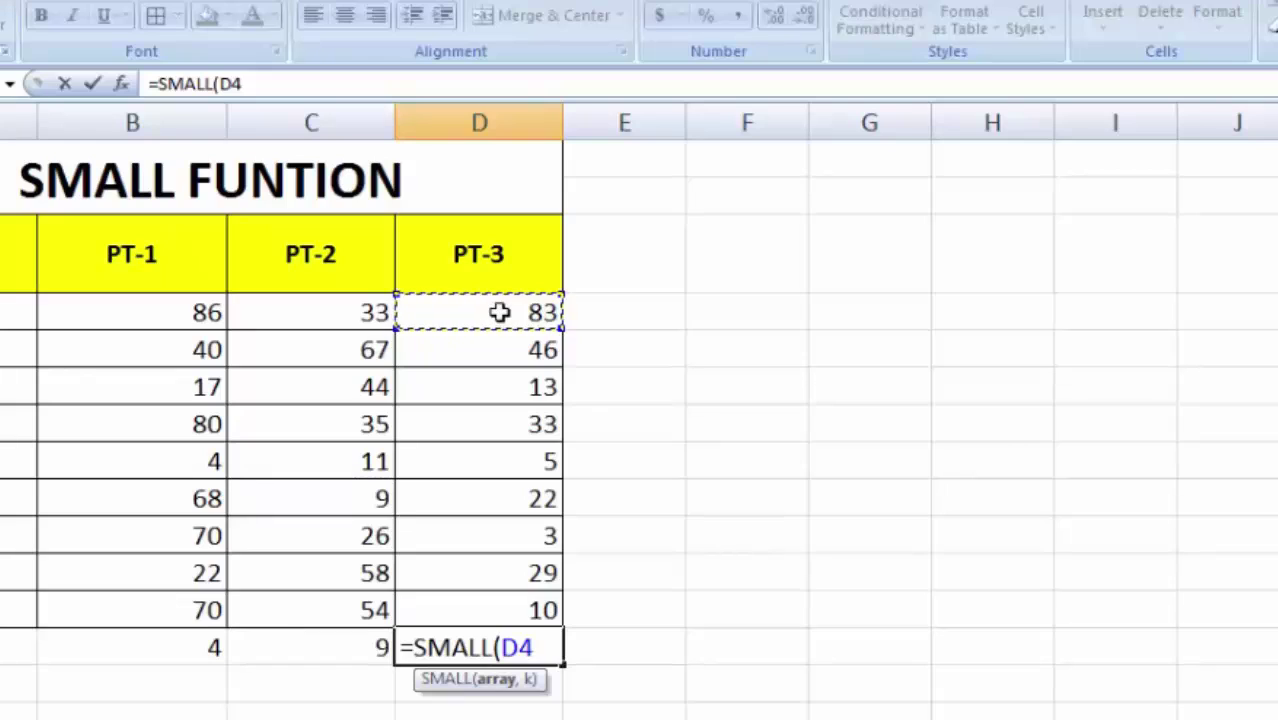
key(shift+Down)
key(shift+Down)
key(shift+Down)
key(shift+Down)
key(shift+Down)
key(shift+Down)
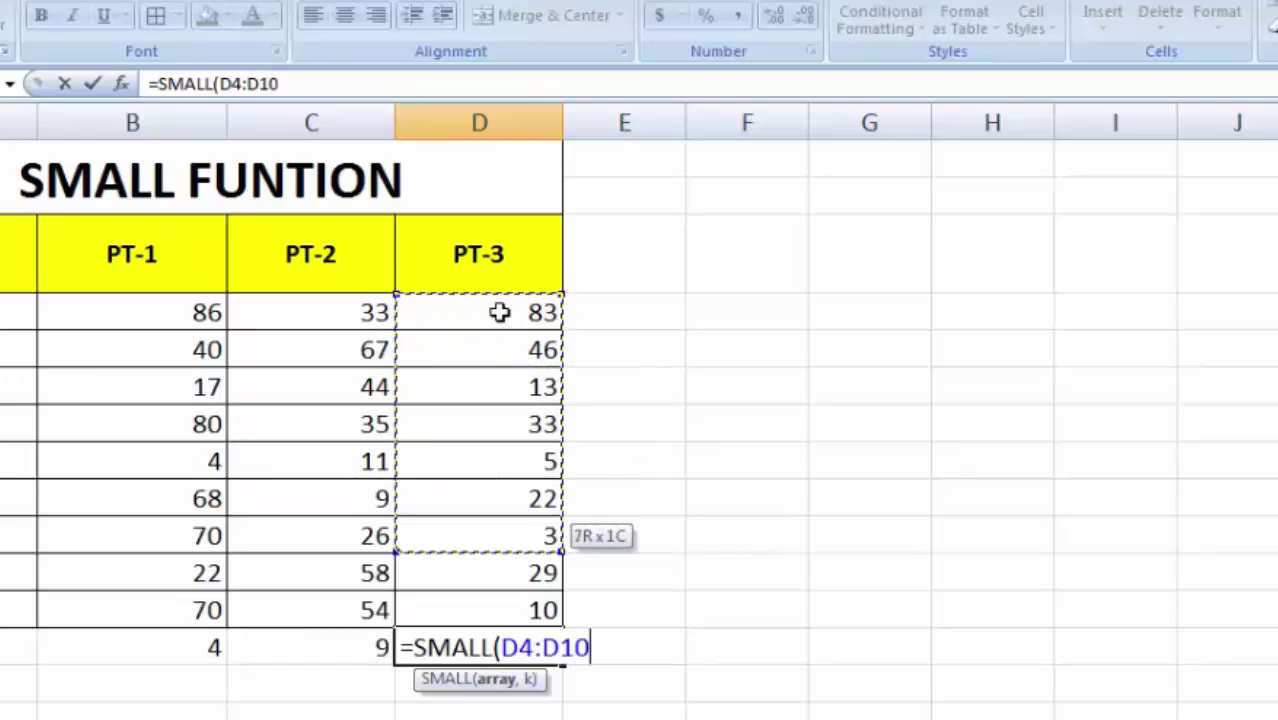
key(shift+Down)
key(shift+Down)
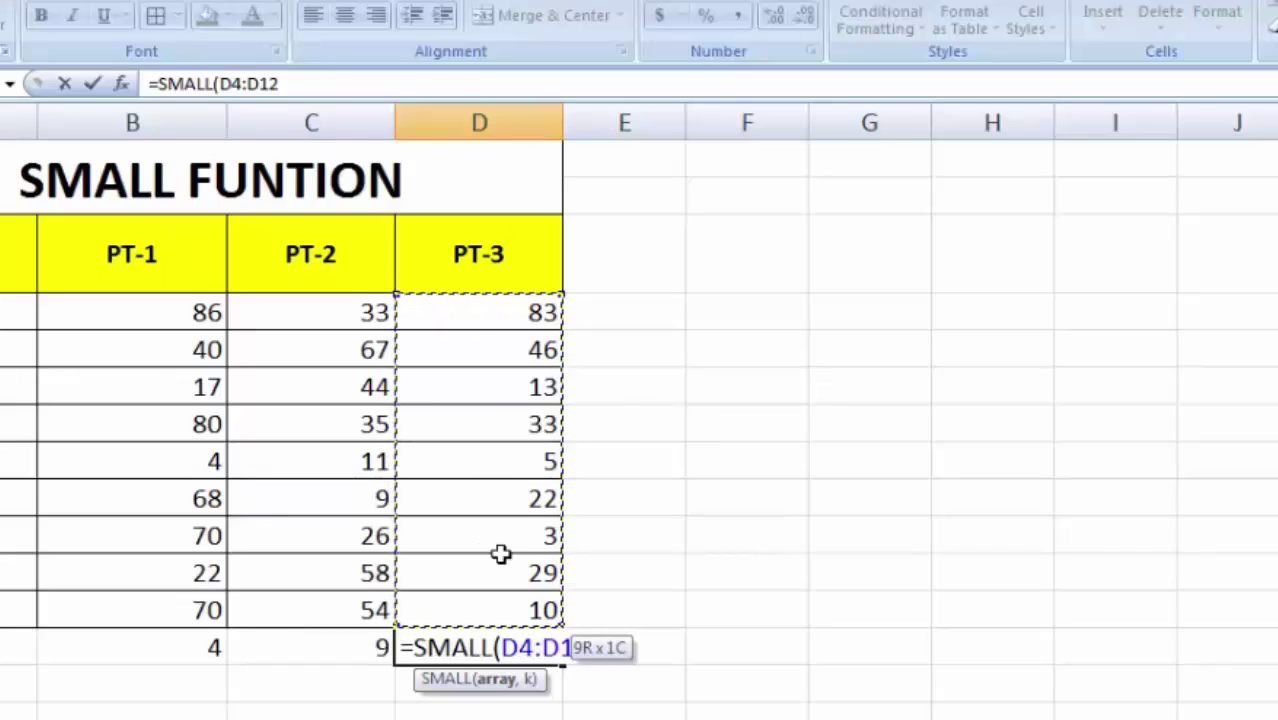
key(F4)
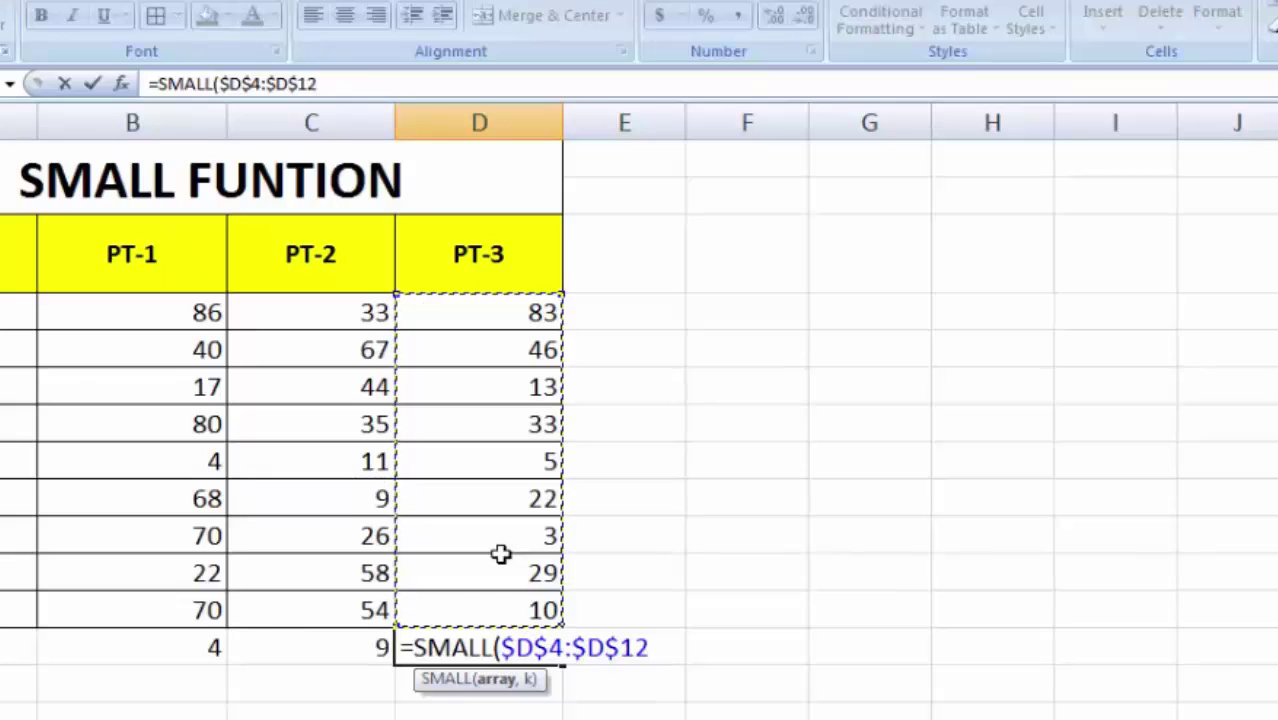
text(,1)
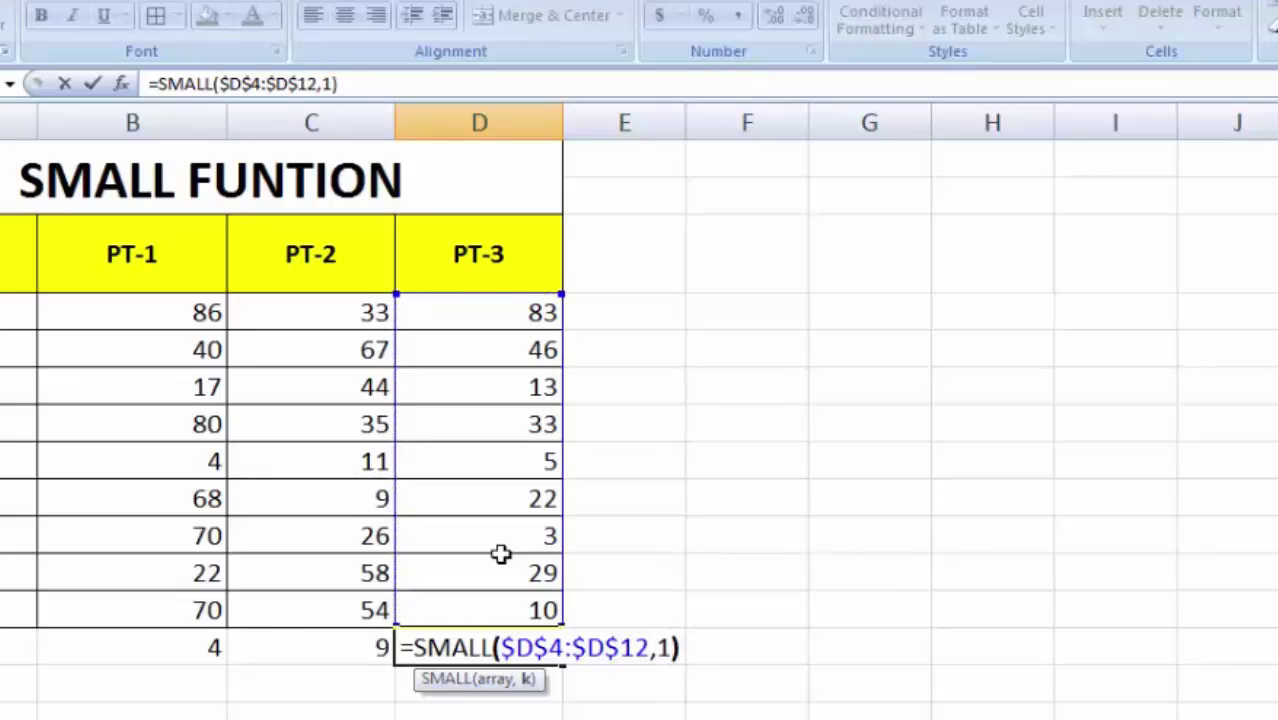
key(Return)
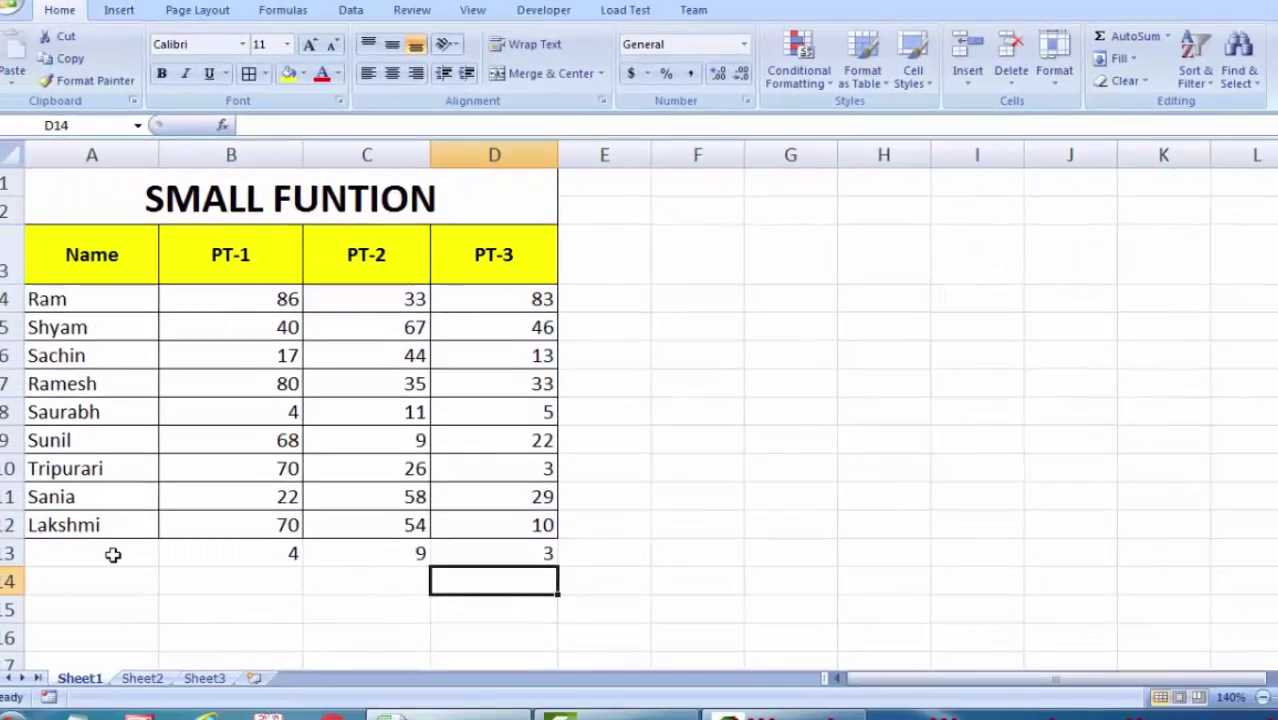
drag(272, 548, 476, 550)
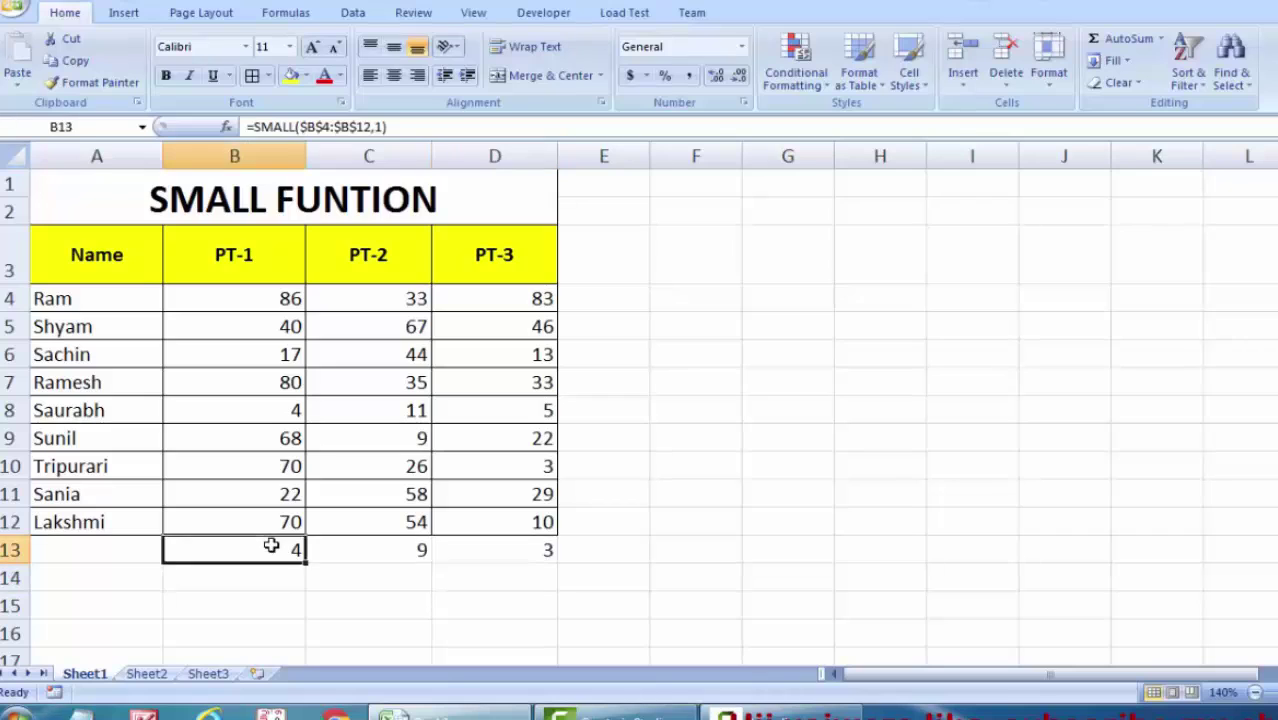